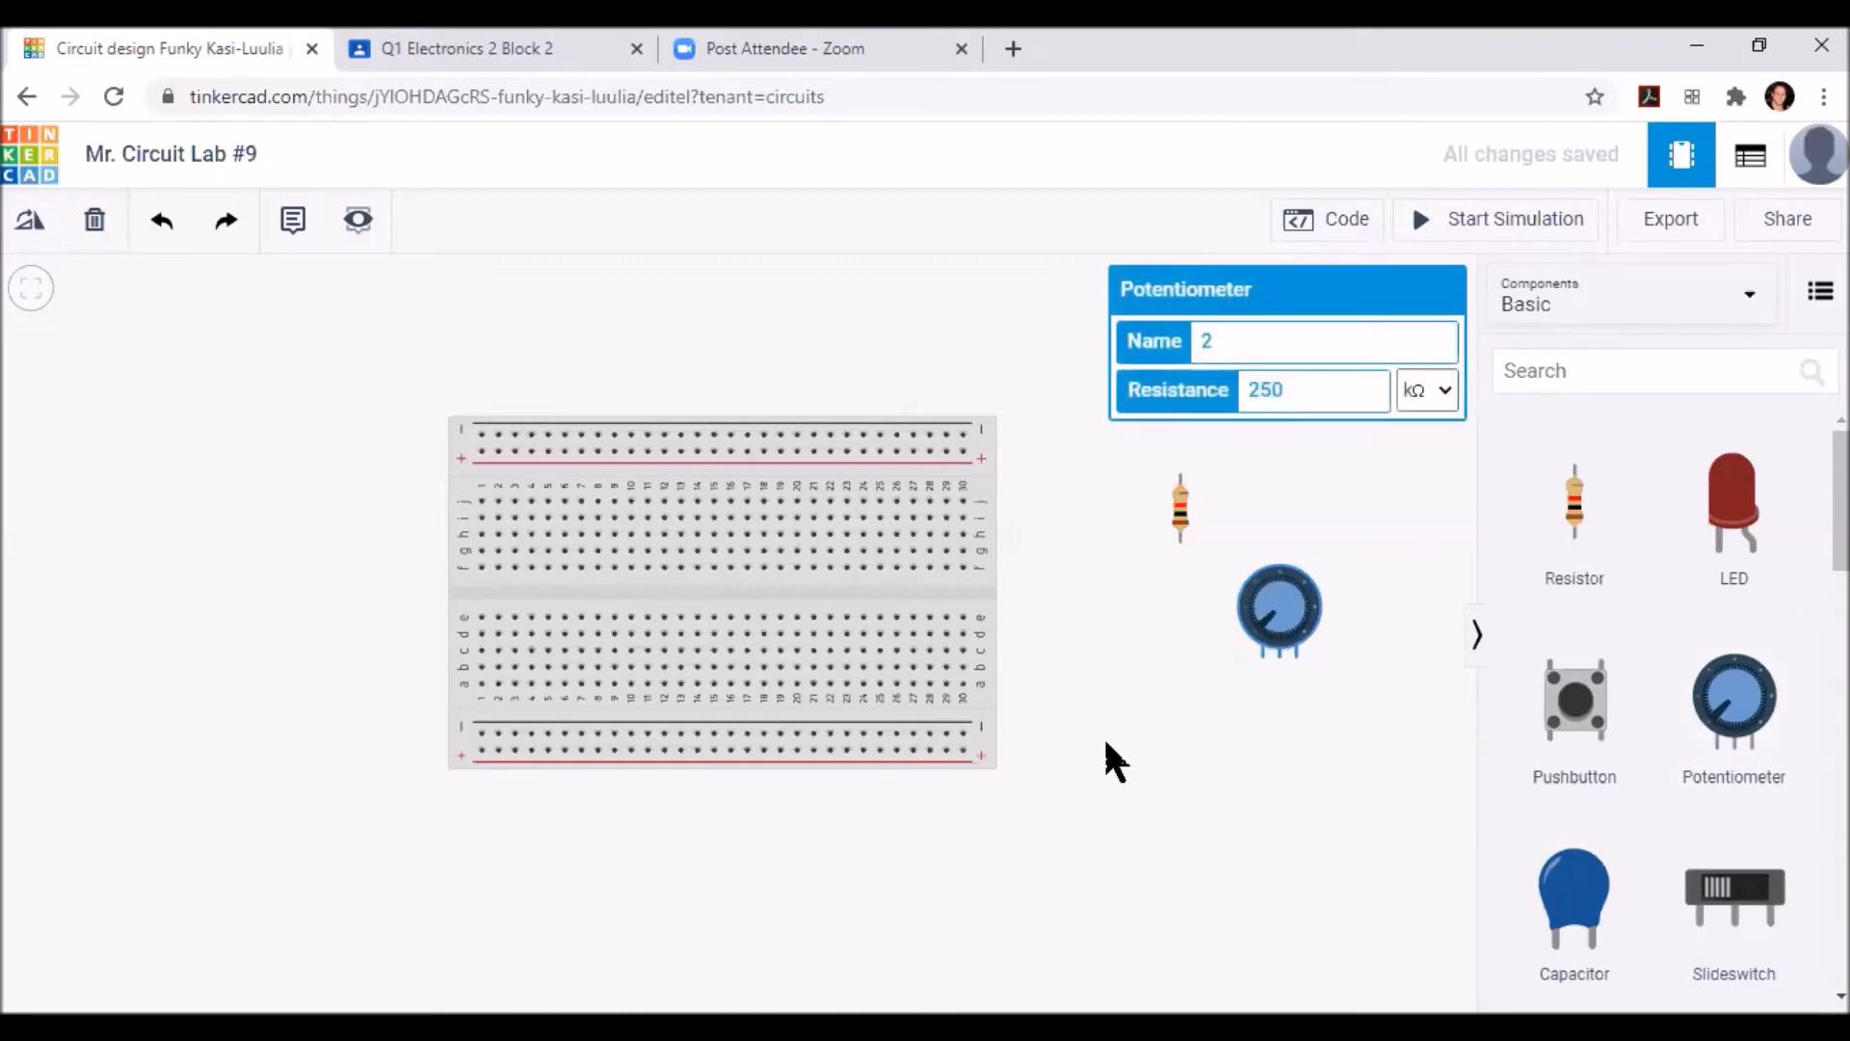
# Find a 9V battery by searching the components for "batter" and place it on the breadboard's left side.
pyautogui.click(1636, 372)
pyautogui.write('batter')
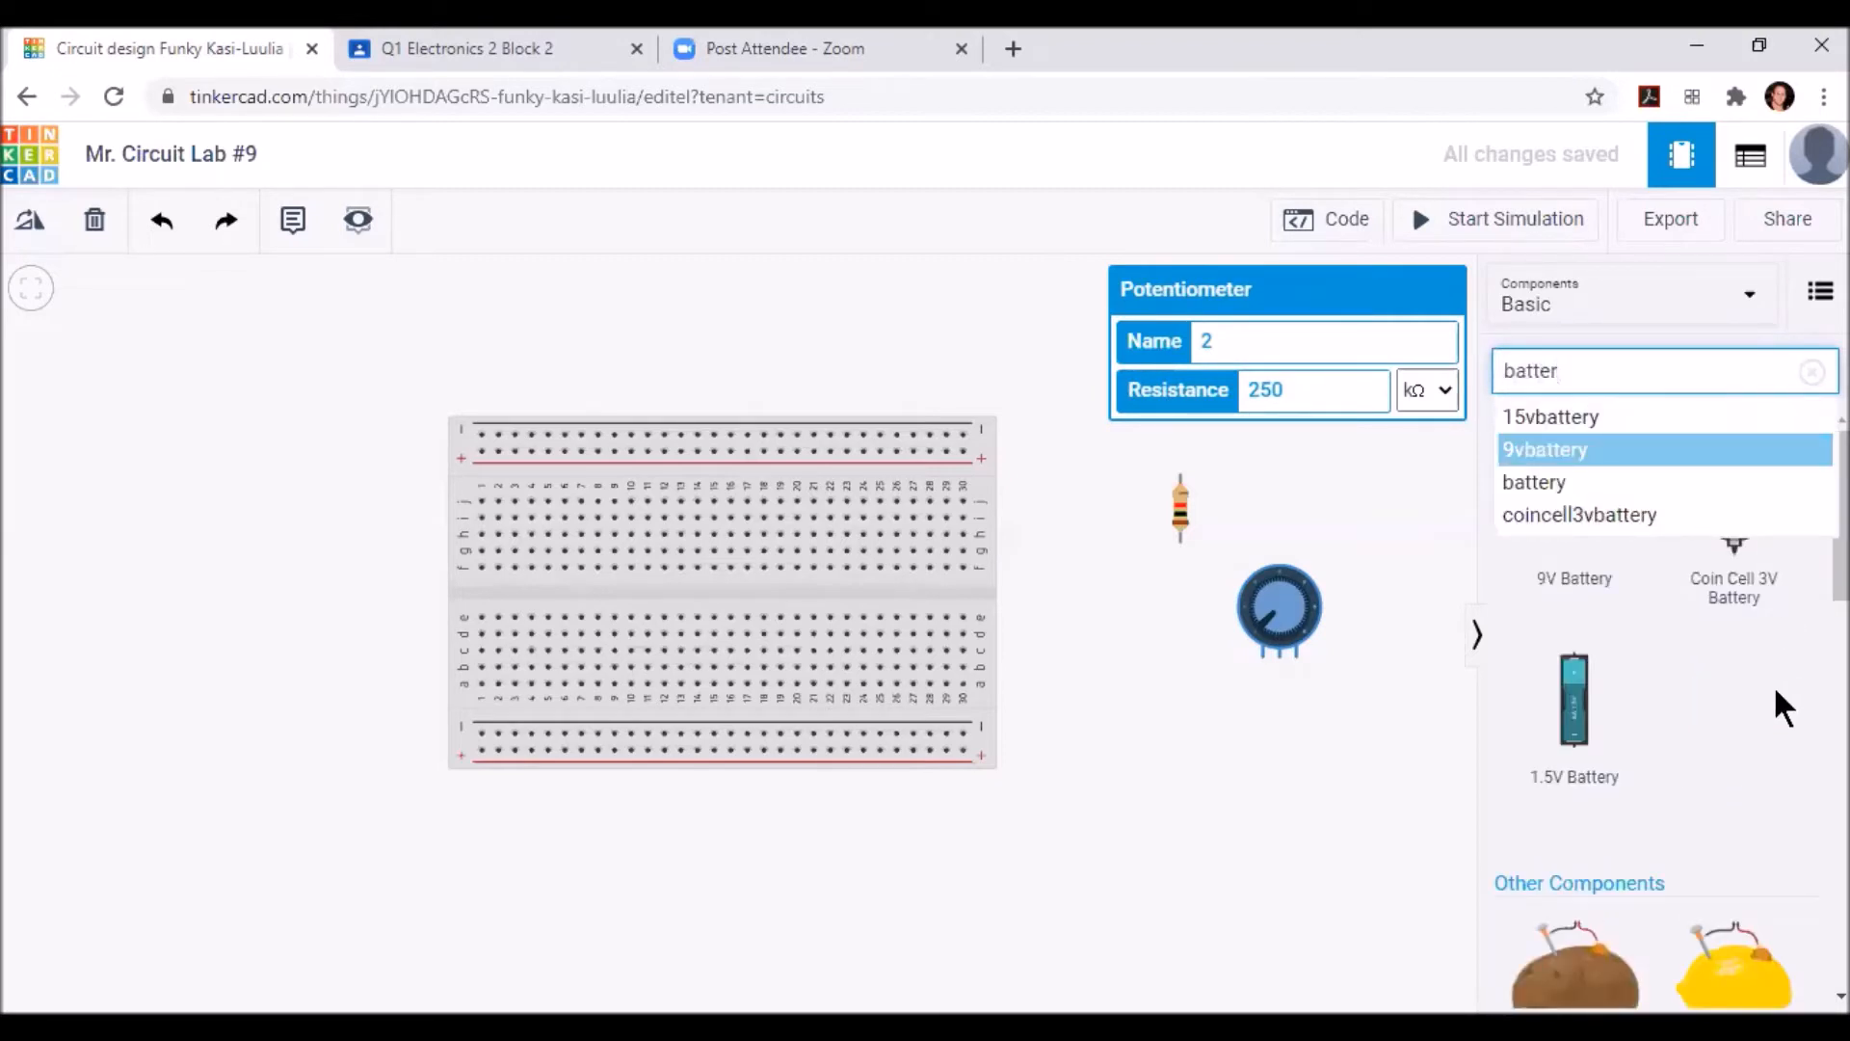
pyautogui.moveTo(1575, 501); pyautogui.dragTo(1156, 609)
pyautogui.moveTo(572, 642); pyautogui.dragTo(33, 604)
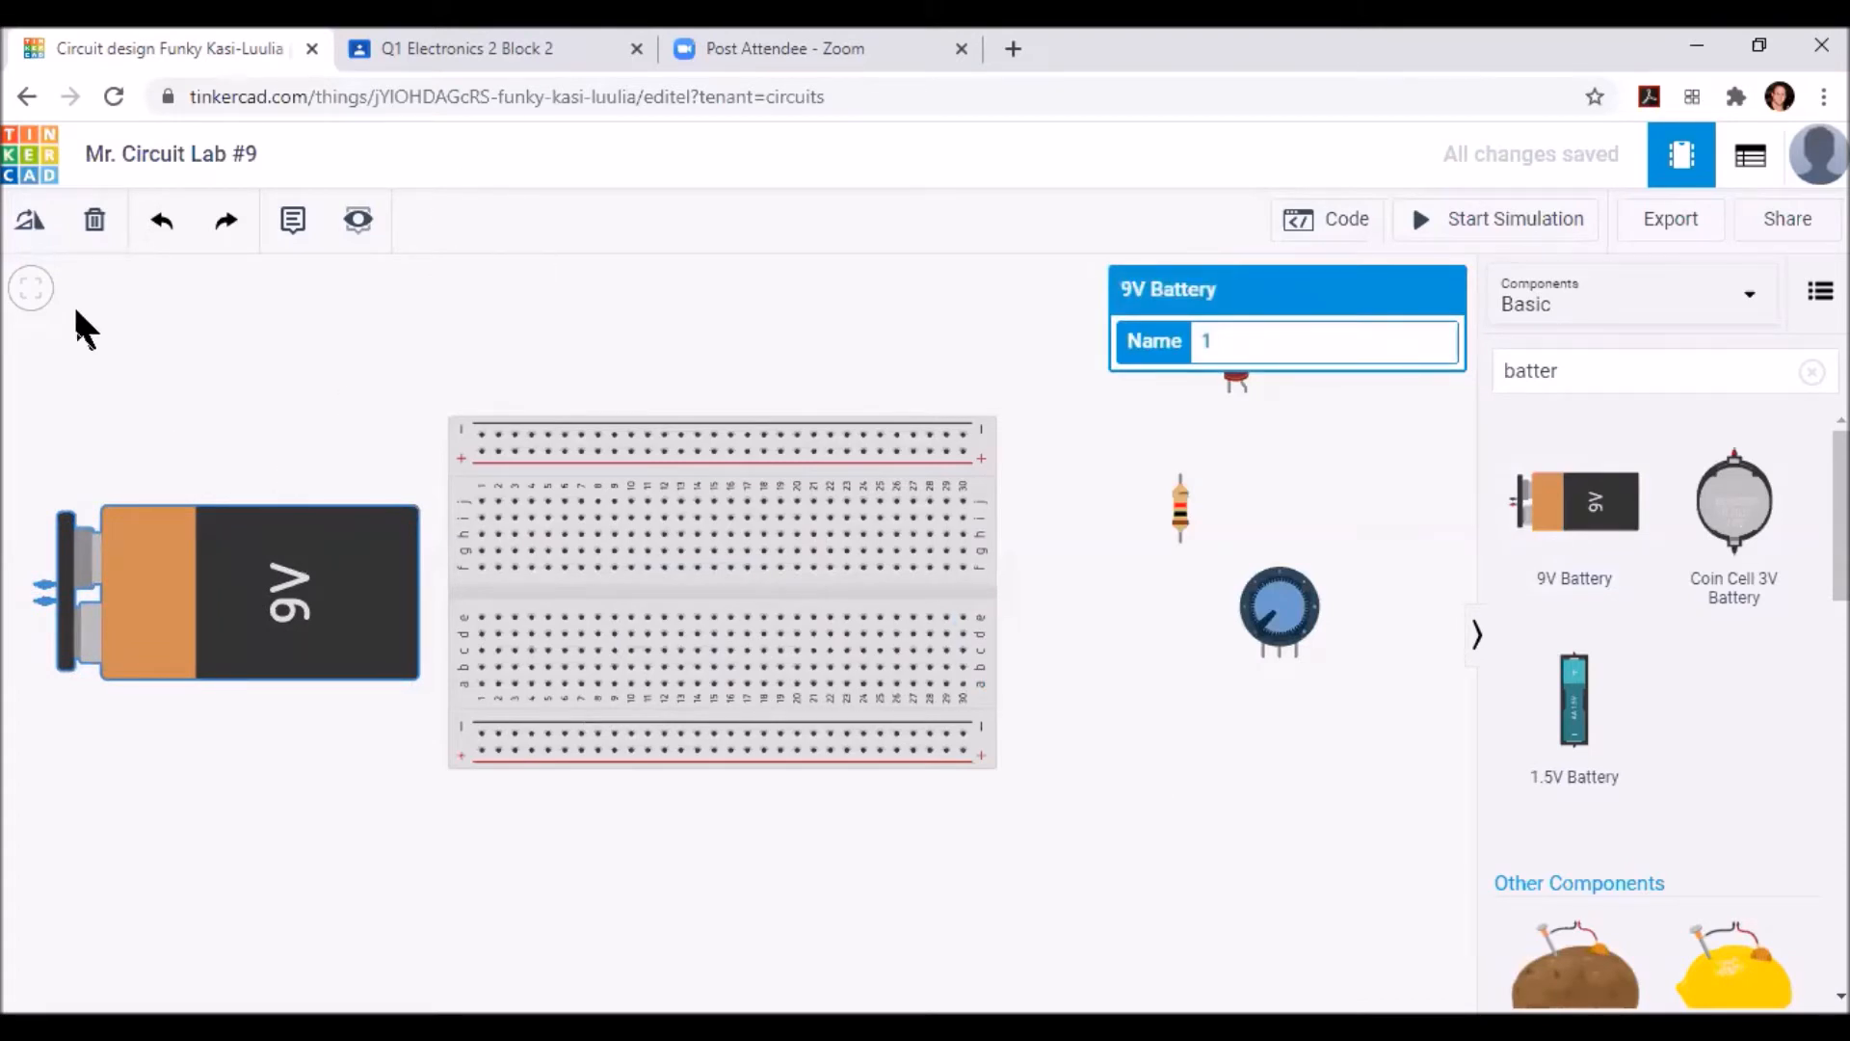
# Rotate the 9V battery until its terminals face the breadboard and position it beside the breadboard's left edge.
pyautogui.click(29, 220)
pyautogui.click(29, 221)
pyautogui.click(29, 220)
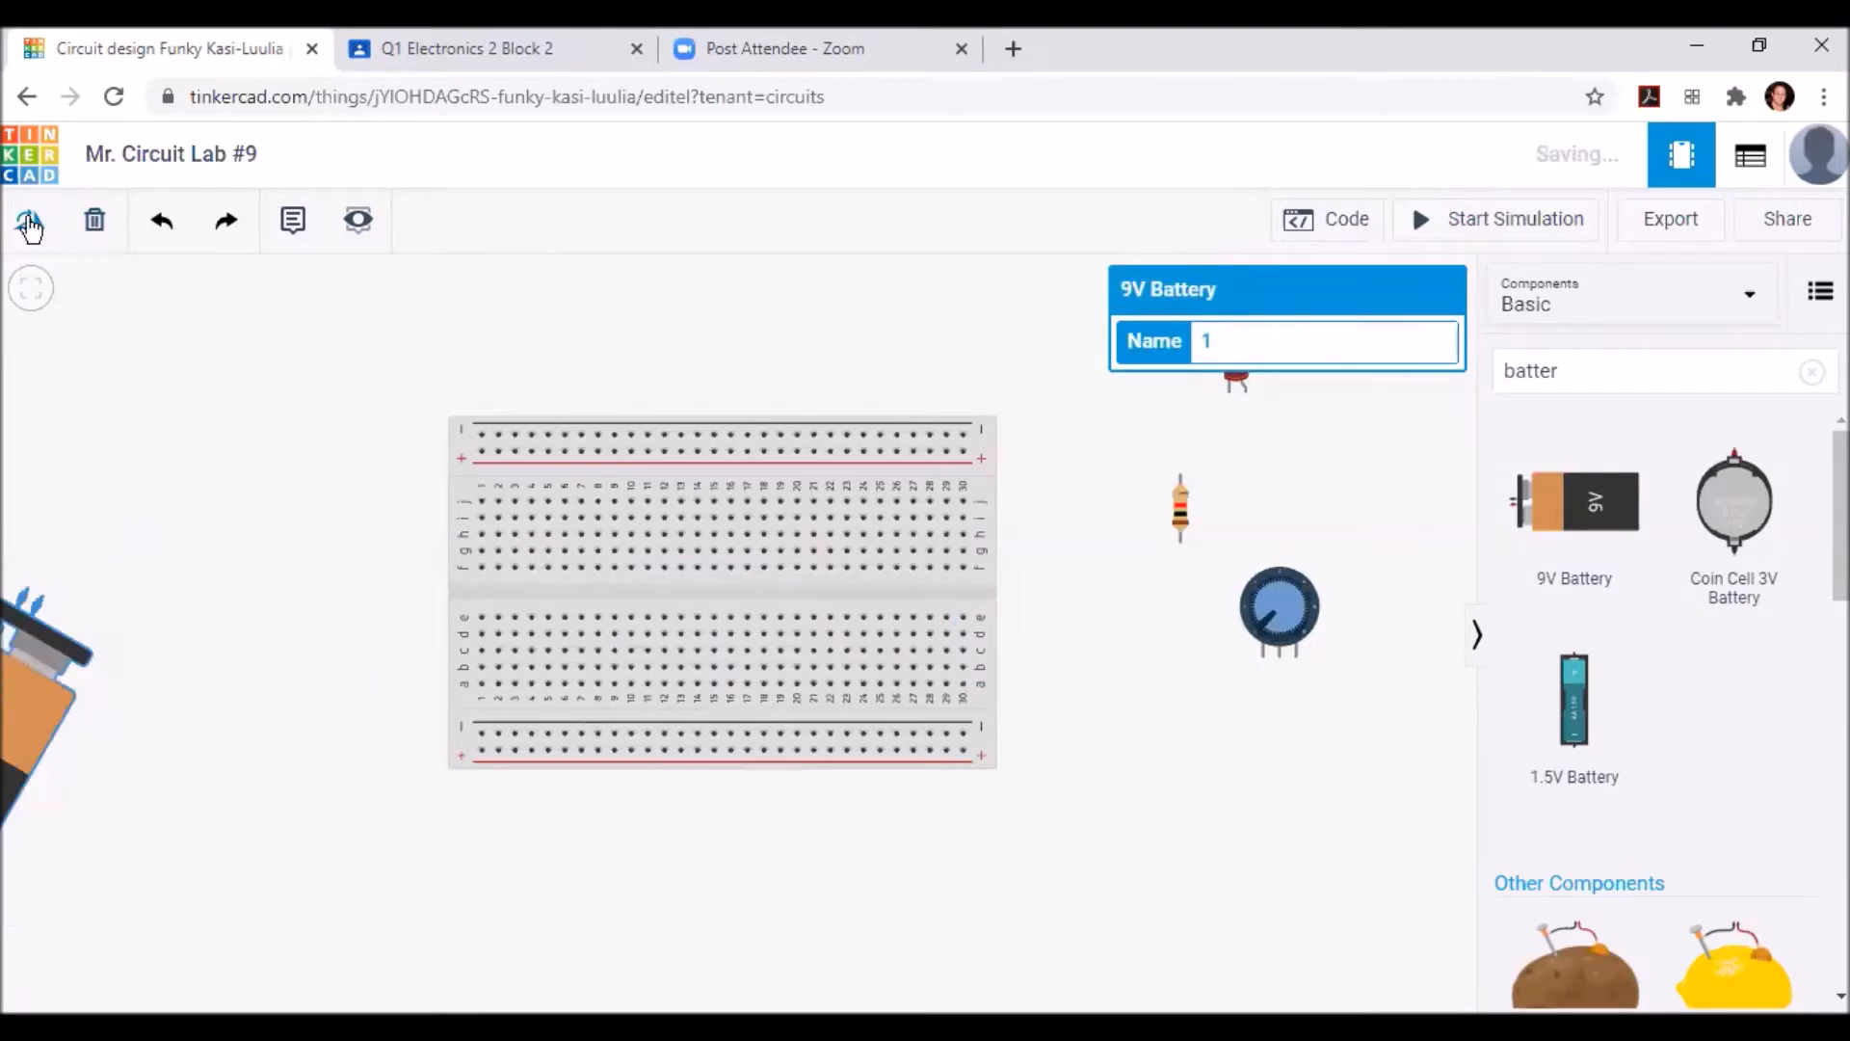
pyautogui.click(28, 220)
pyautogui.click(29, 221)
pyautogui.moveTo(9, 584); pyautogui.dragTo(385, 673)
pyautogui.click(366, 748)
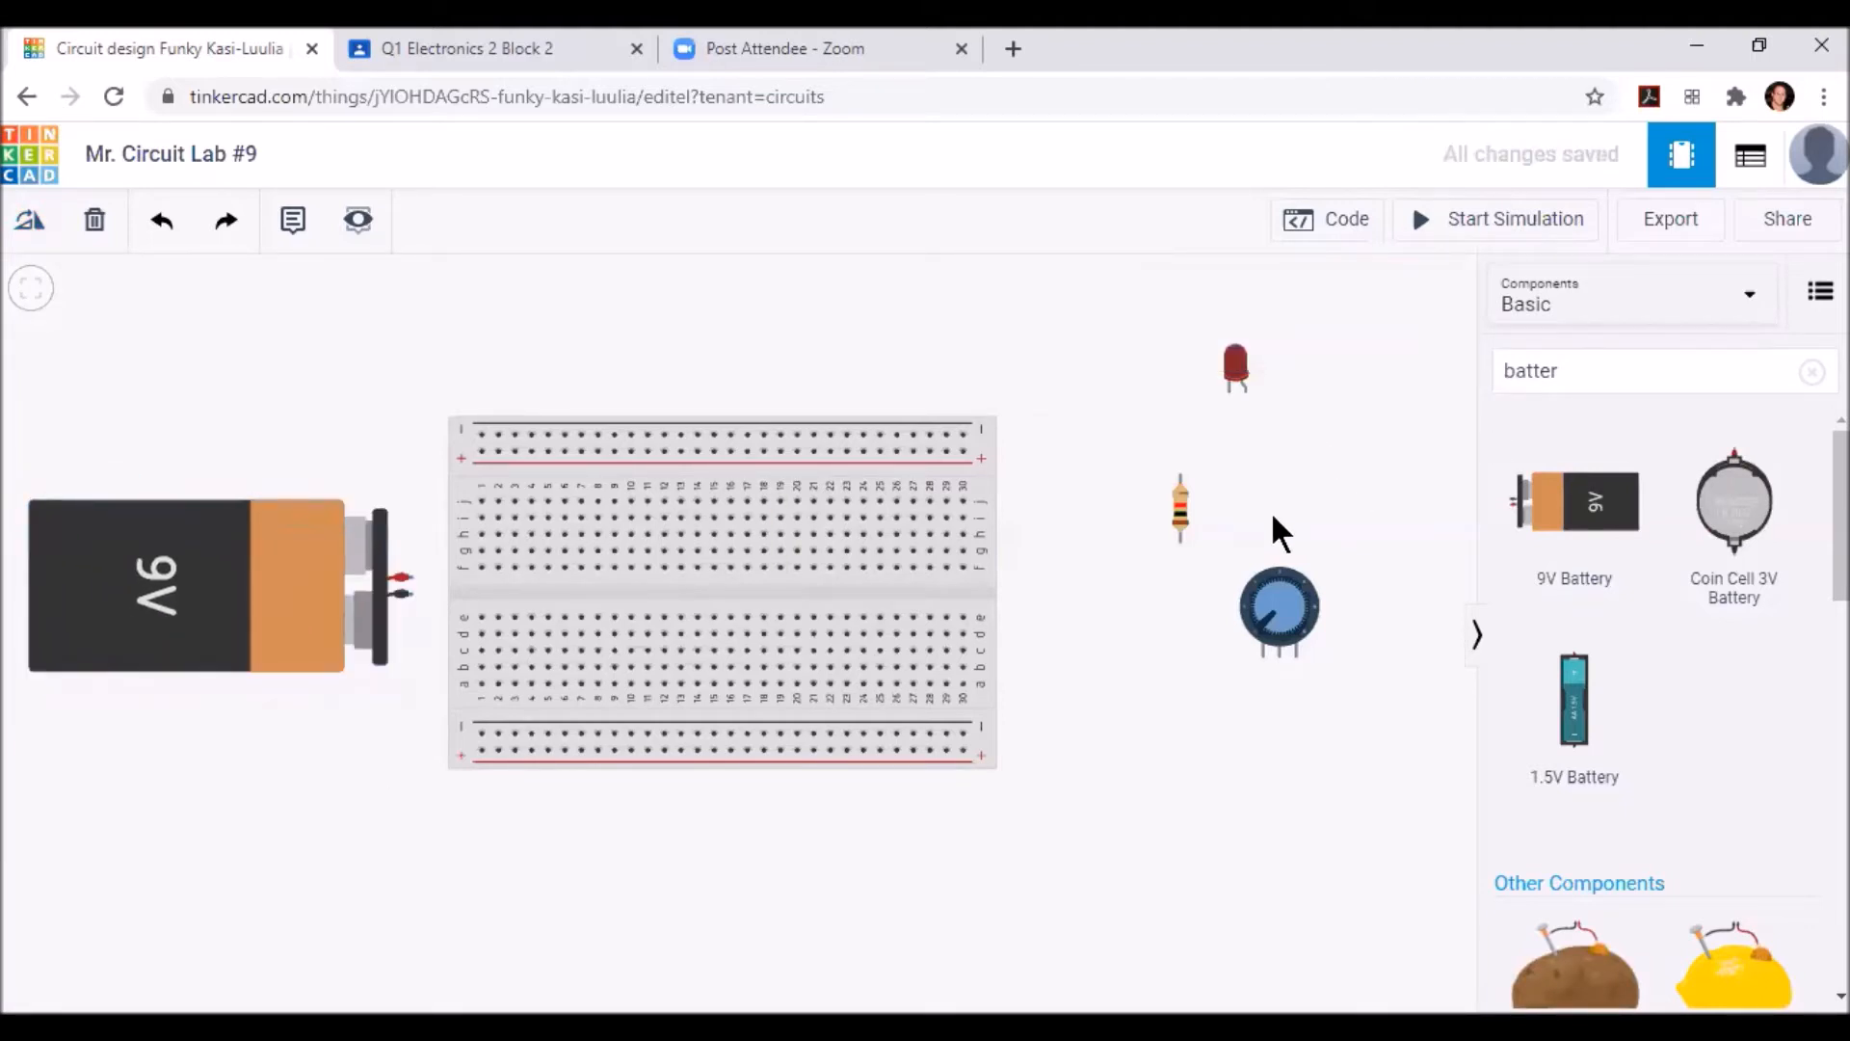
# Rotate the resistor to lie horizontally and set its resistance to 100 Ω.
pyautogui.click(1175, 500)
pyautogui.click(46, 223)
pyautogui.click(46, 224)
pyautogui.click(46, 224)
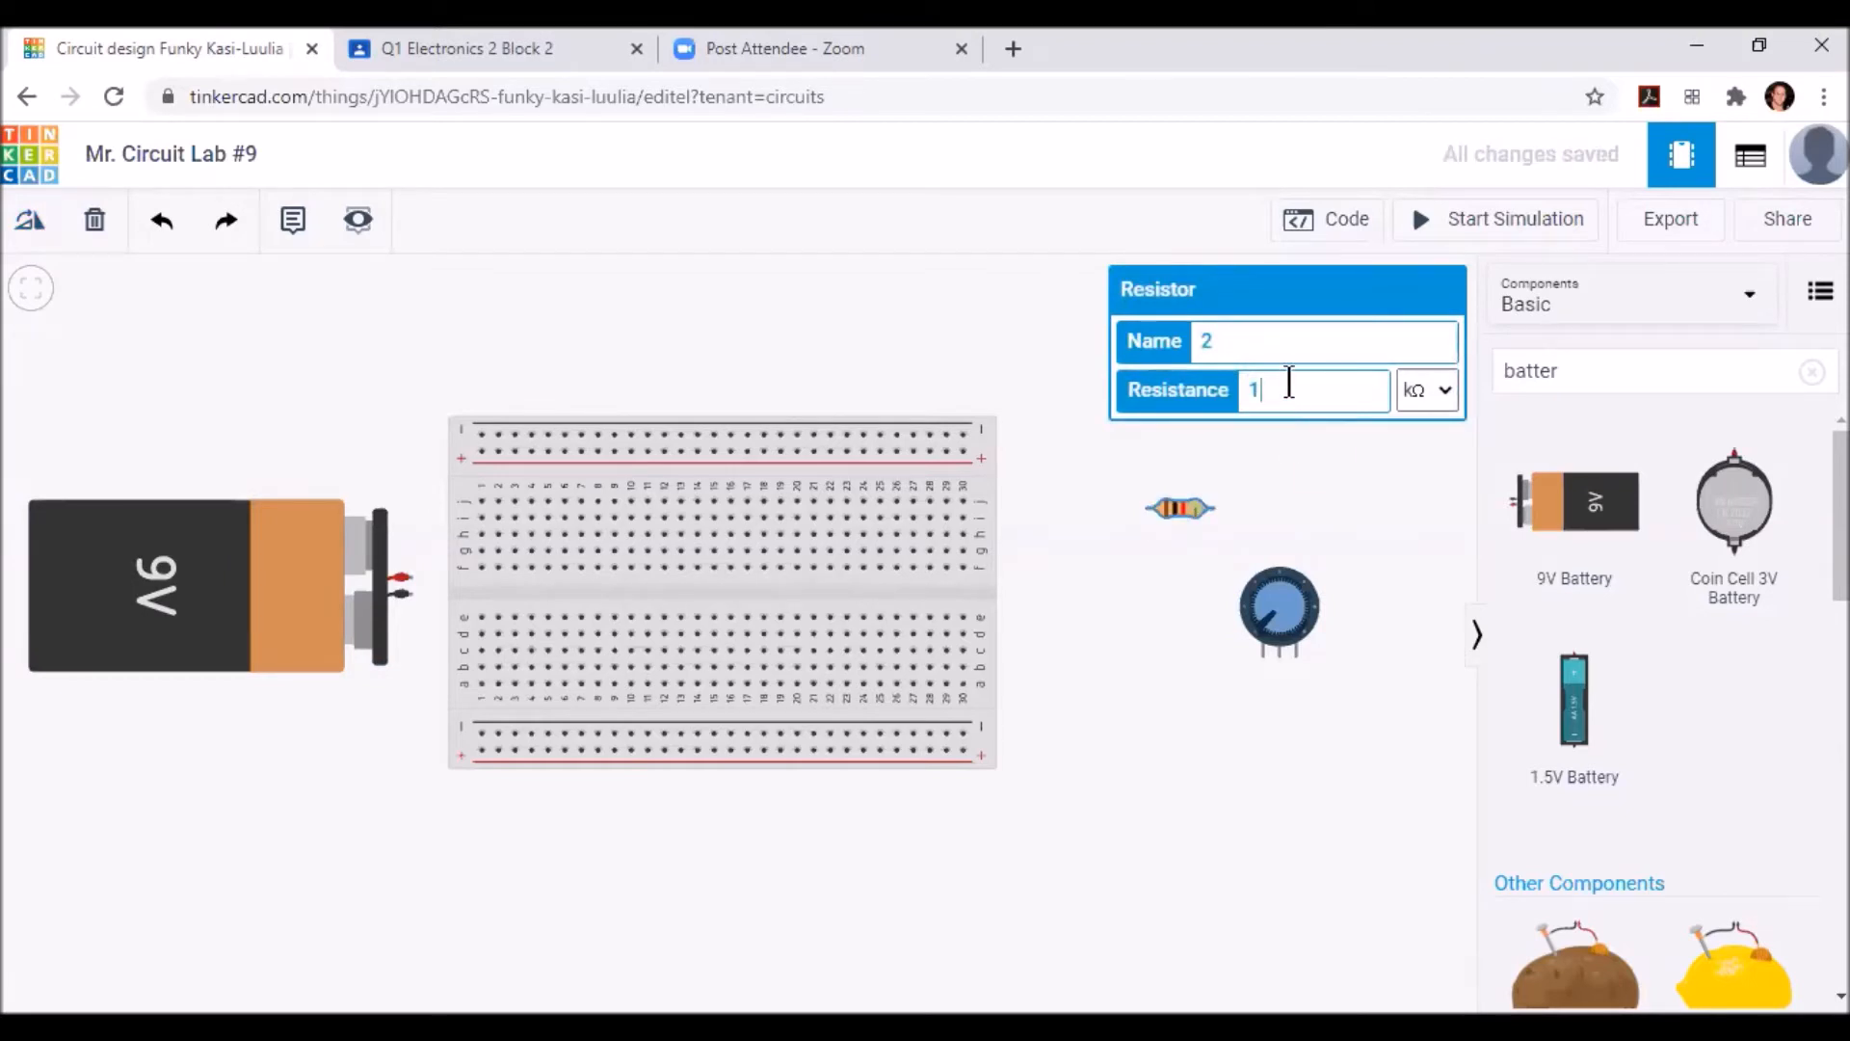
pyautogui.write('00')
pyautogui.click(1426, 384)
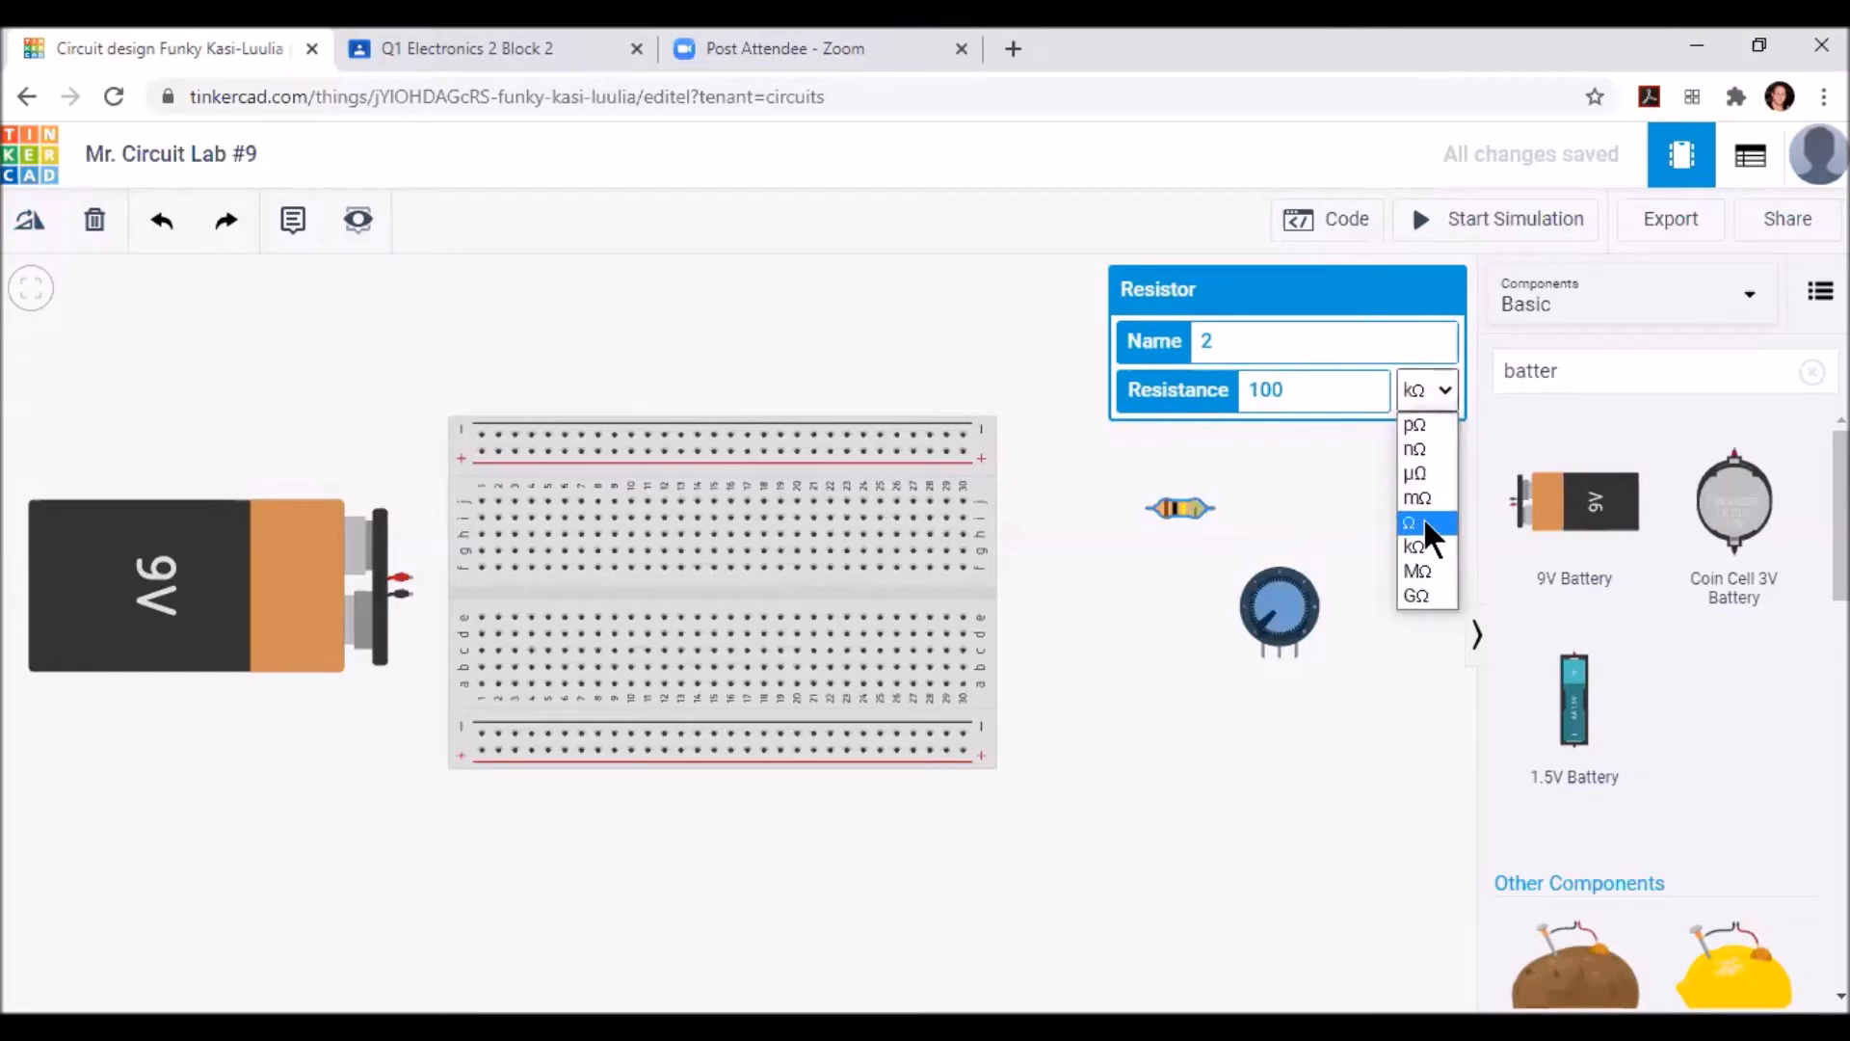
pyautogui.click(1424, 521)
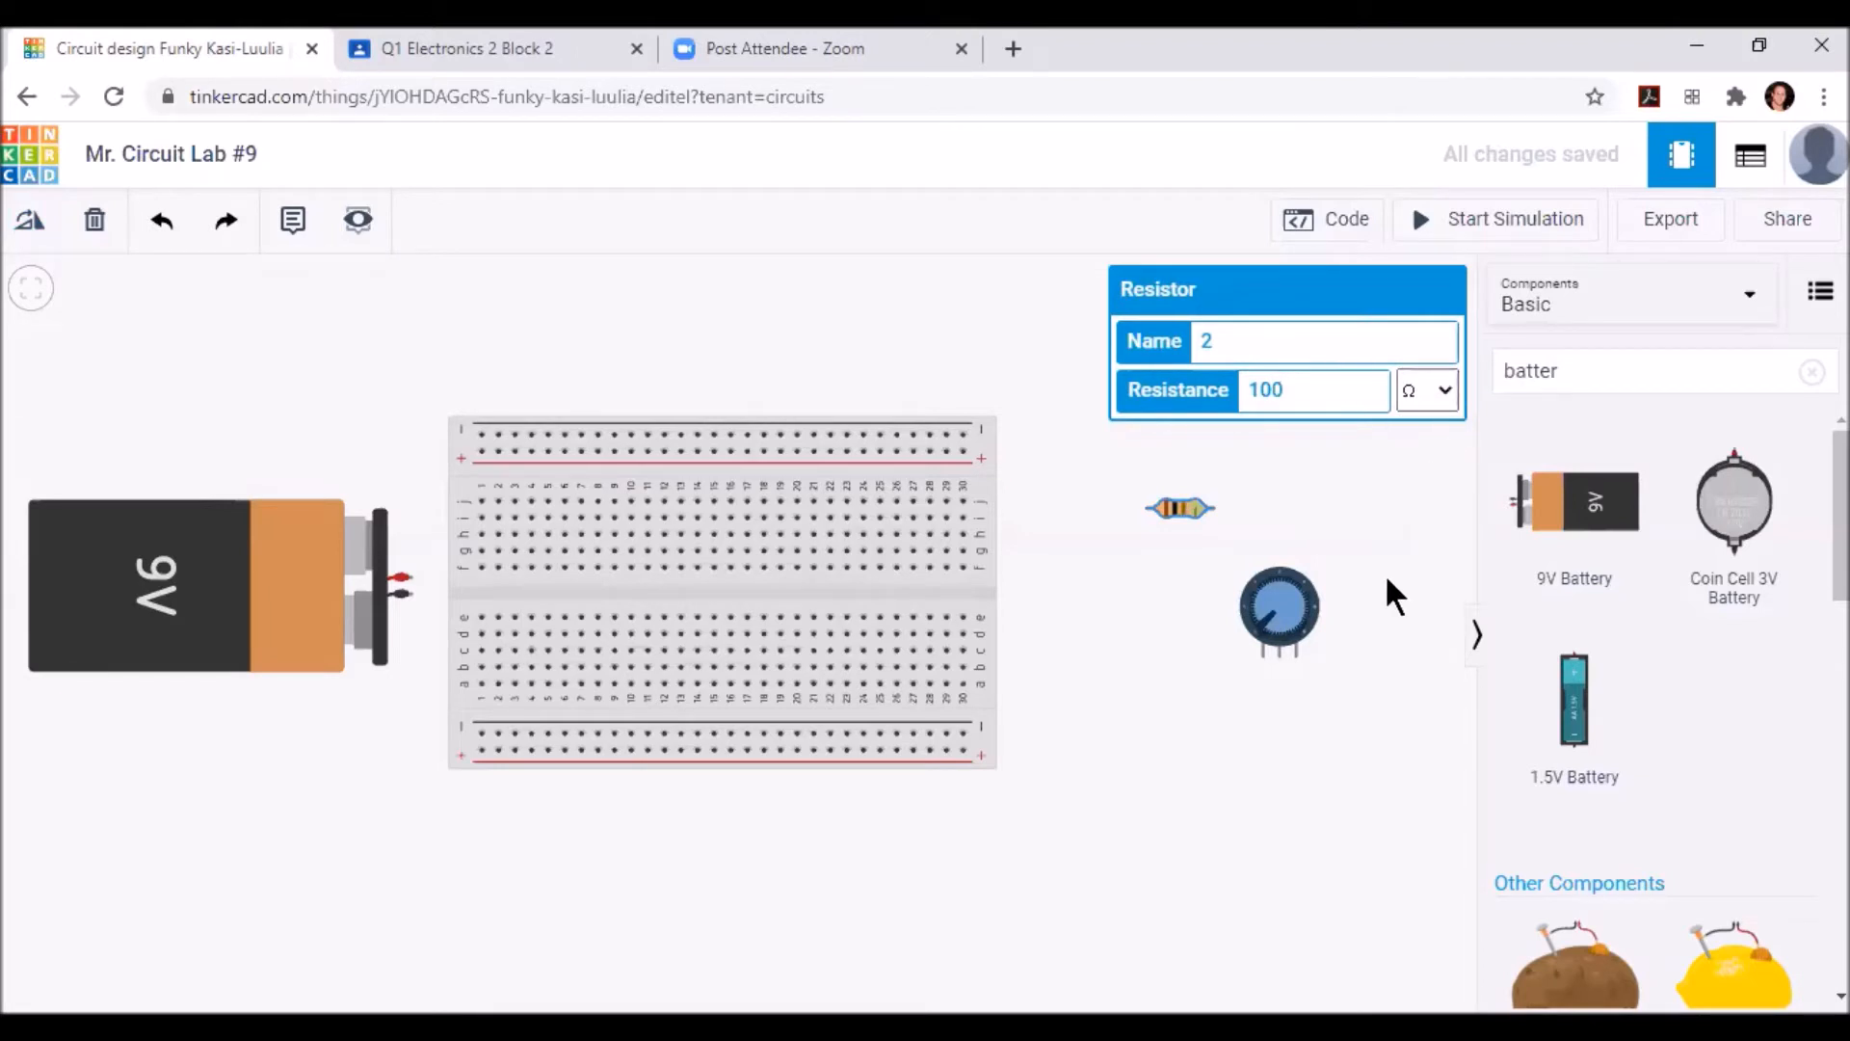
# Set the potentiometer's resistance to 50 kΩ.
pyautogui.click(1296, 631)
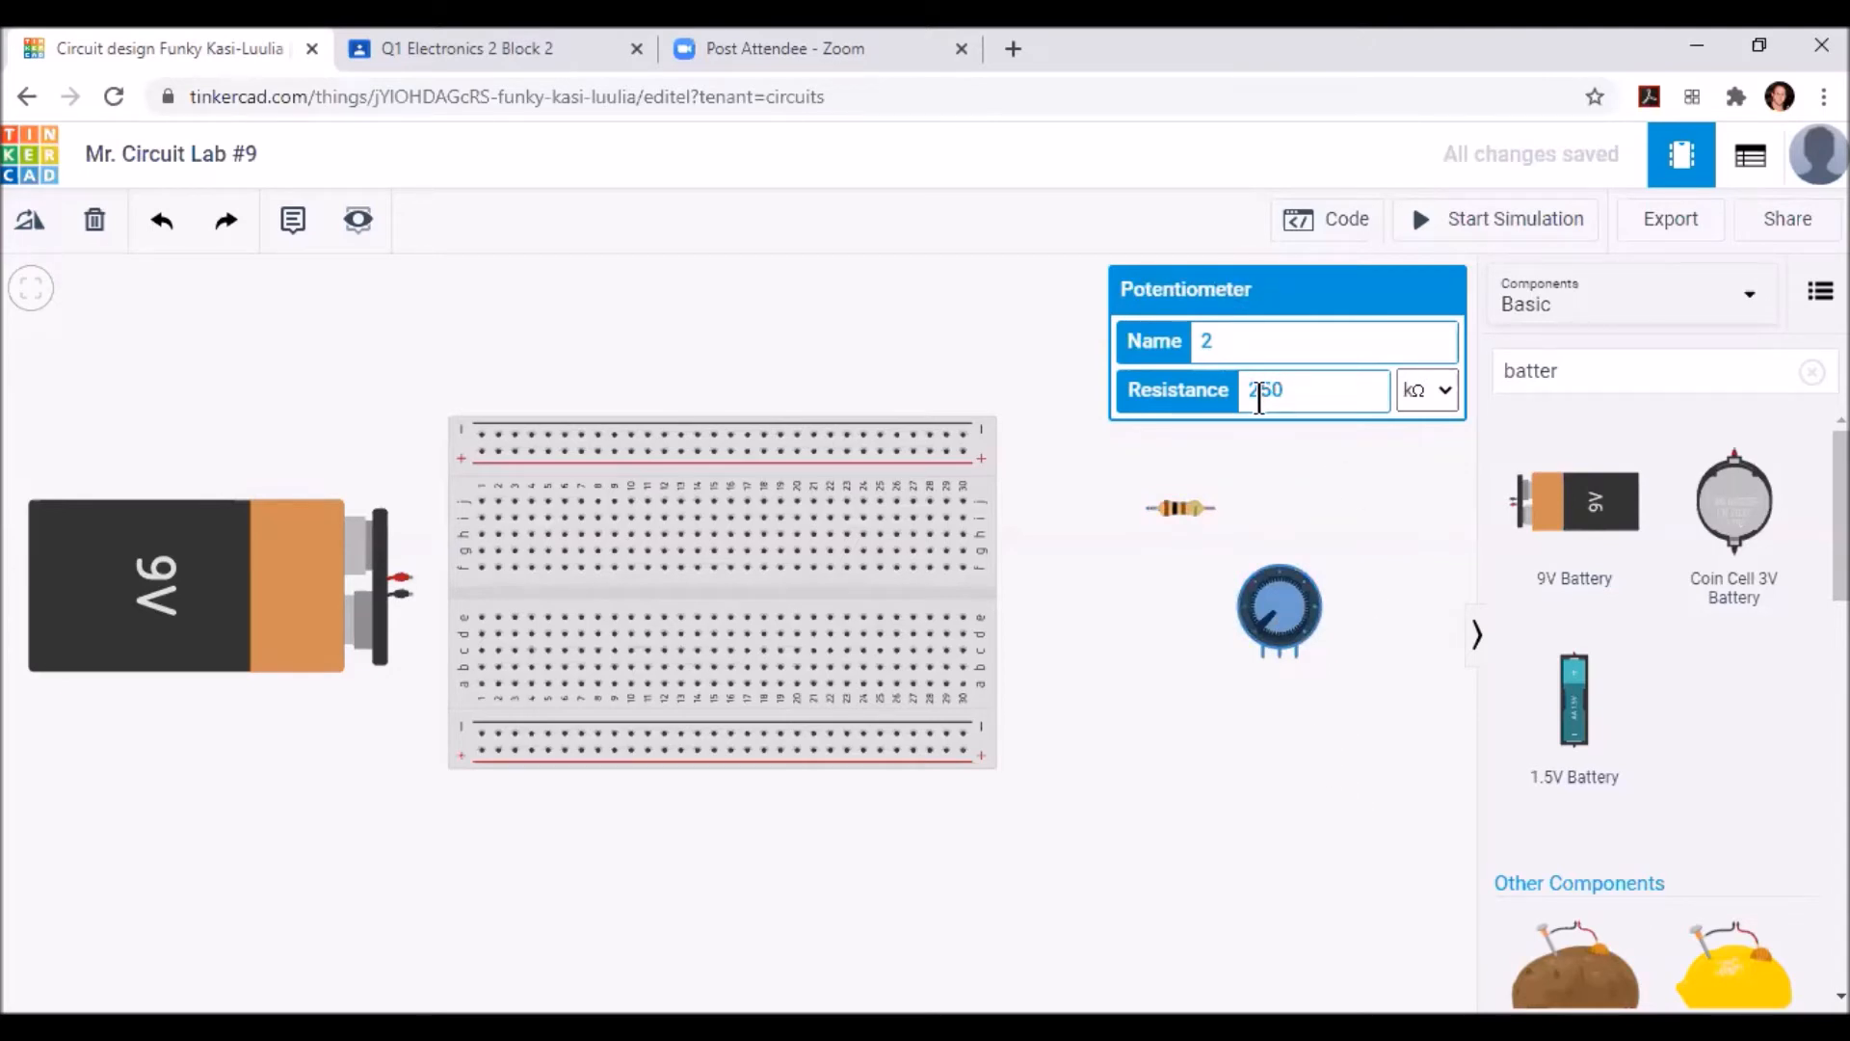
pyautogui.click(1259, 393)
pyautogui.press('BackSpace')
pyautogui.click(1374, 544)
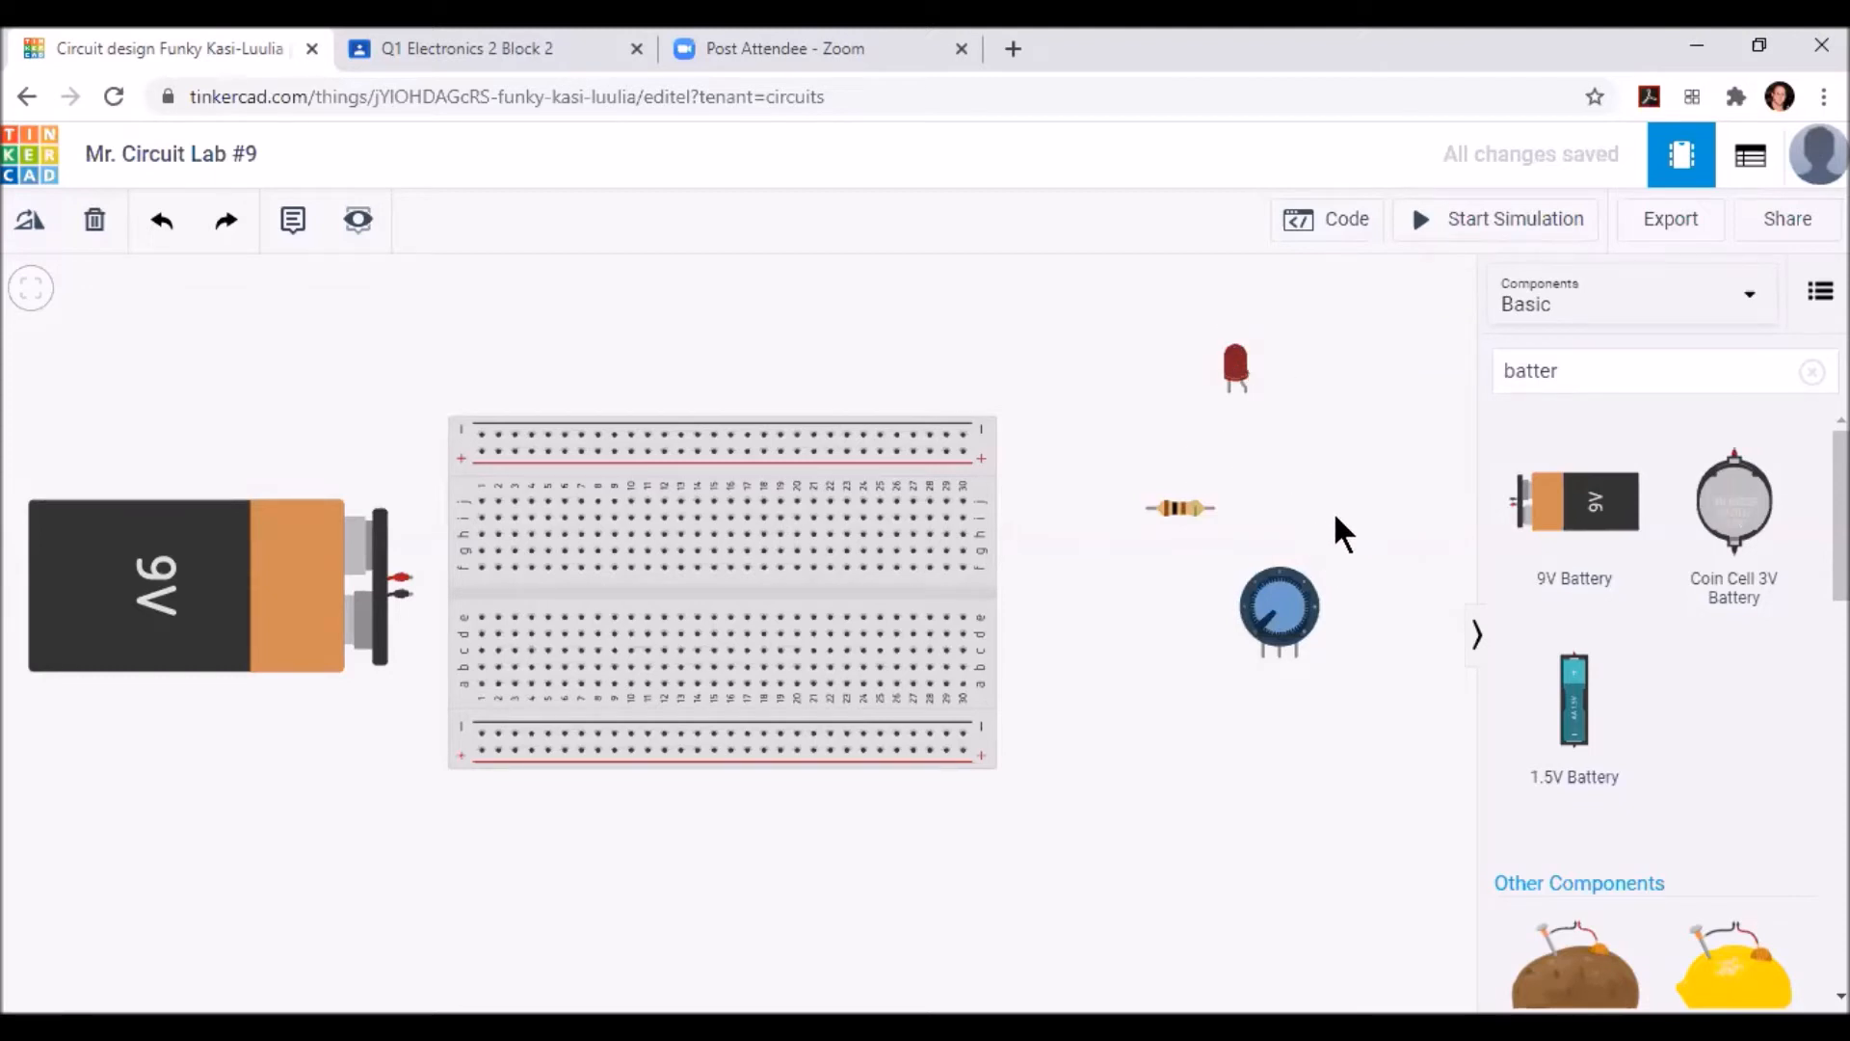
# Connect the battery's positive terminal to breadboard column 7, row g, with a red wire.
pyautogui.click(411, 577)
pyautogui.click(586, 551)
pyautogui.click(1253, 344)
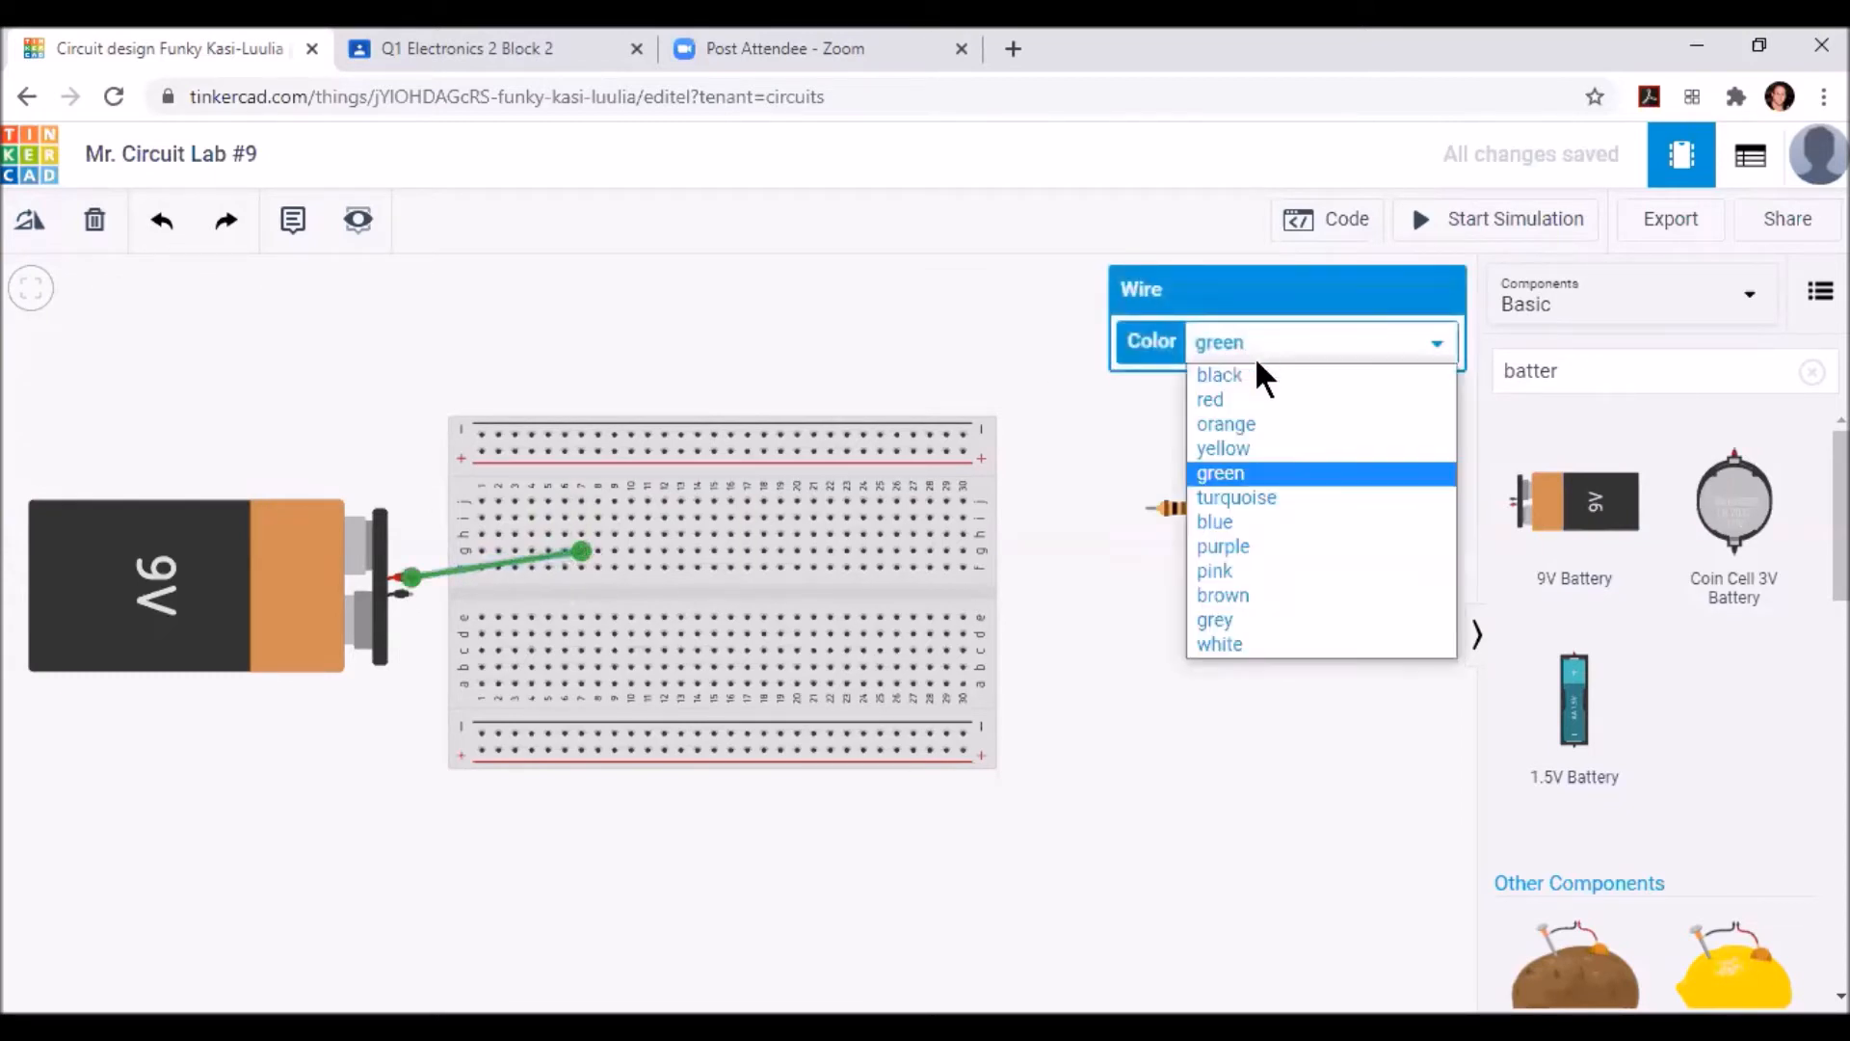
pyautogui.click(1233, 399)
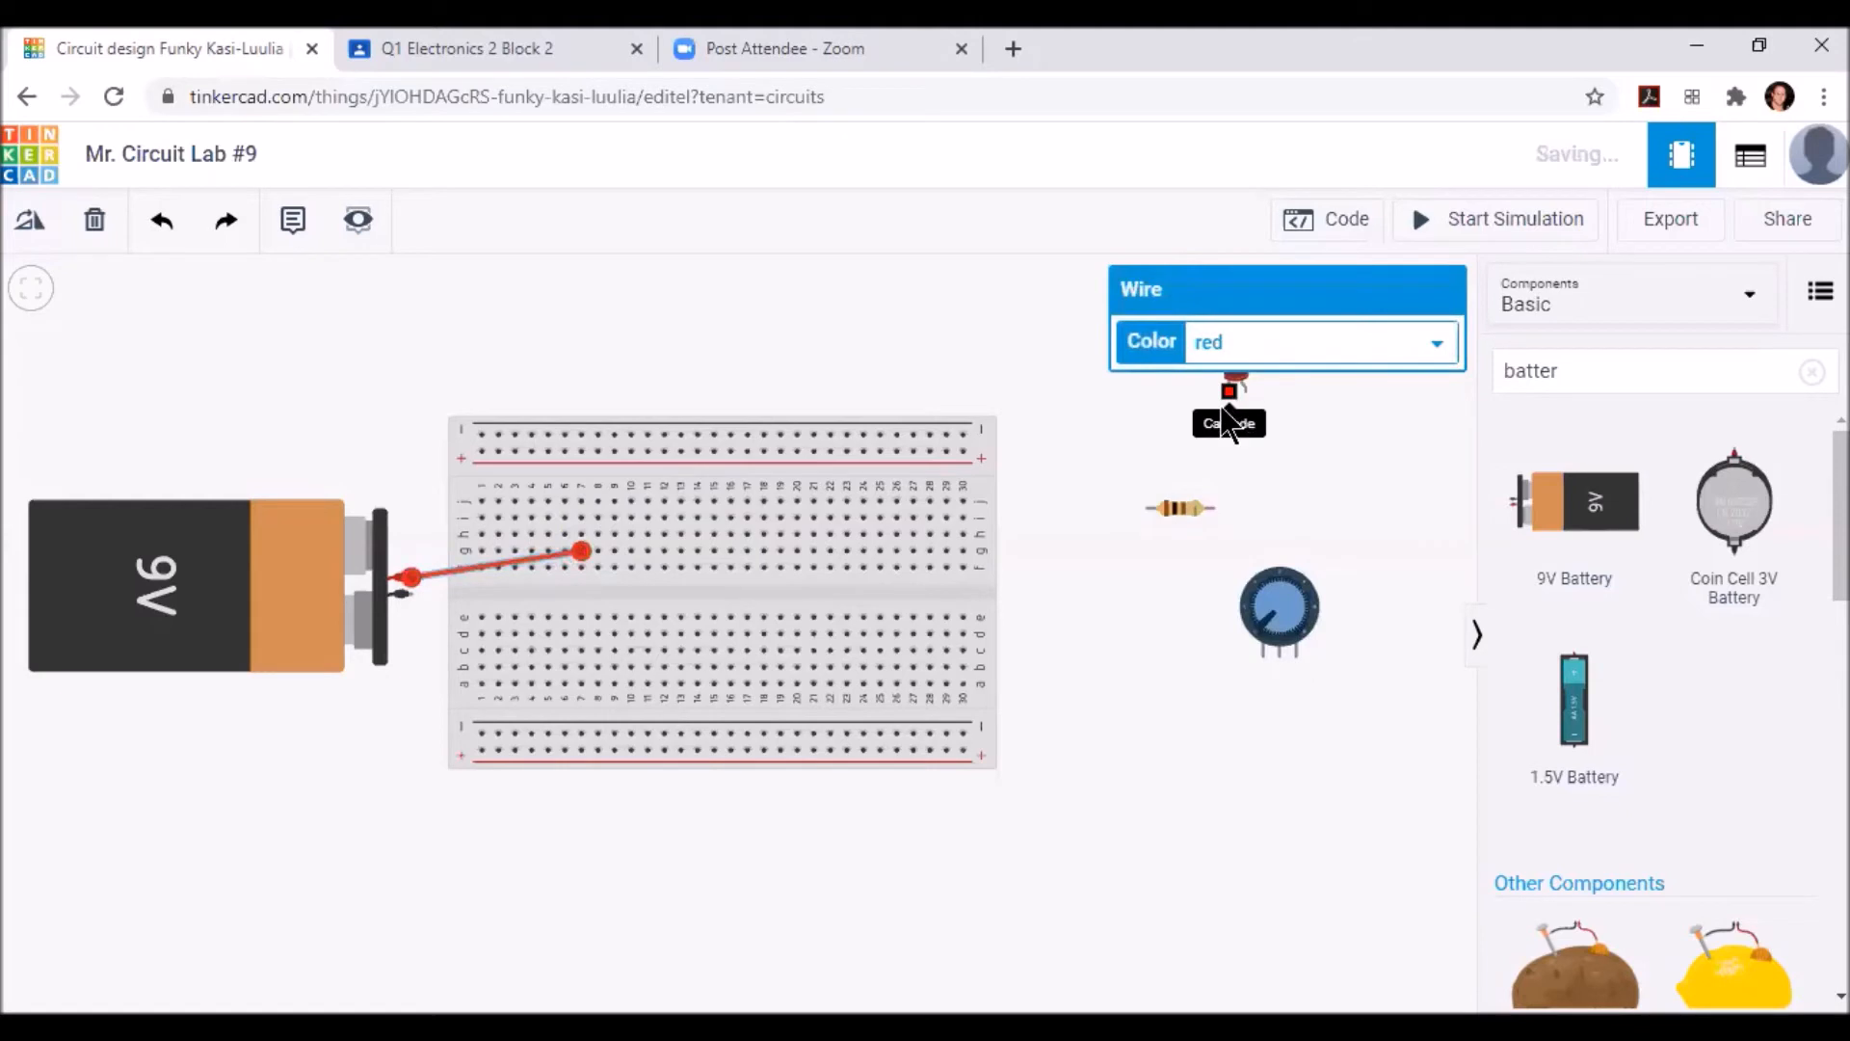
pyautogui.click(1170, 724)
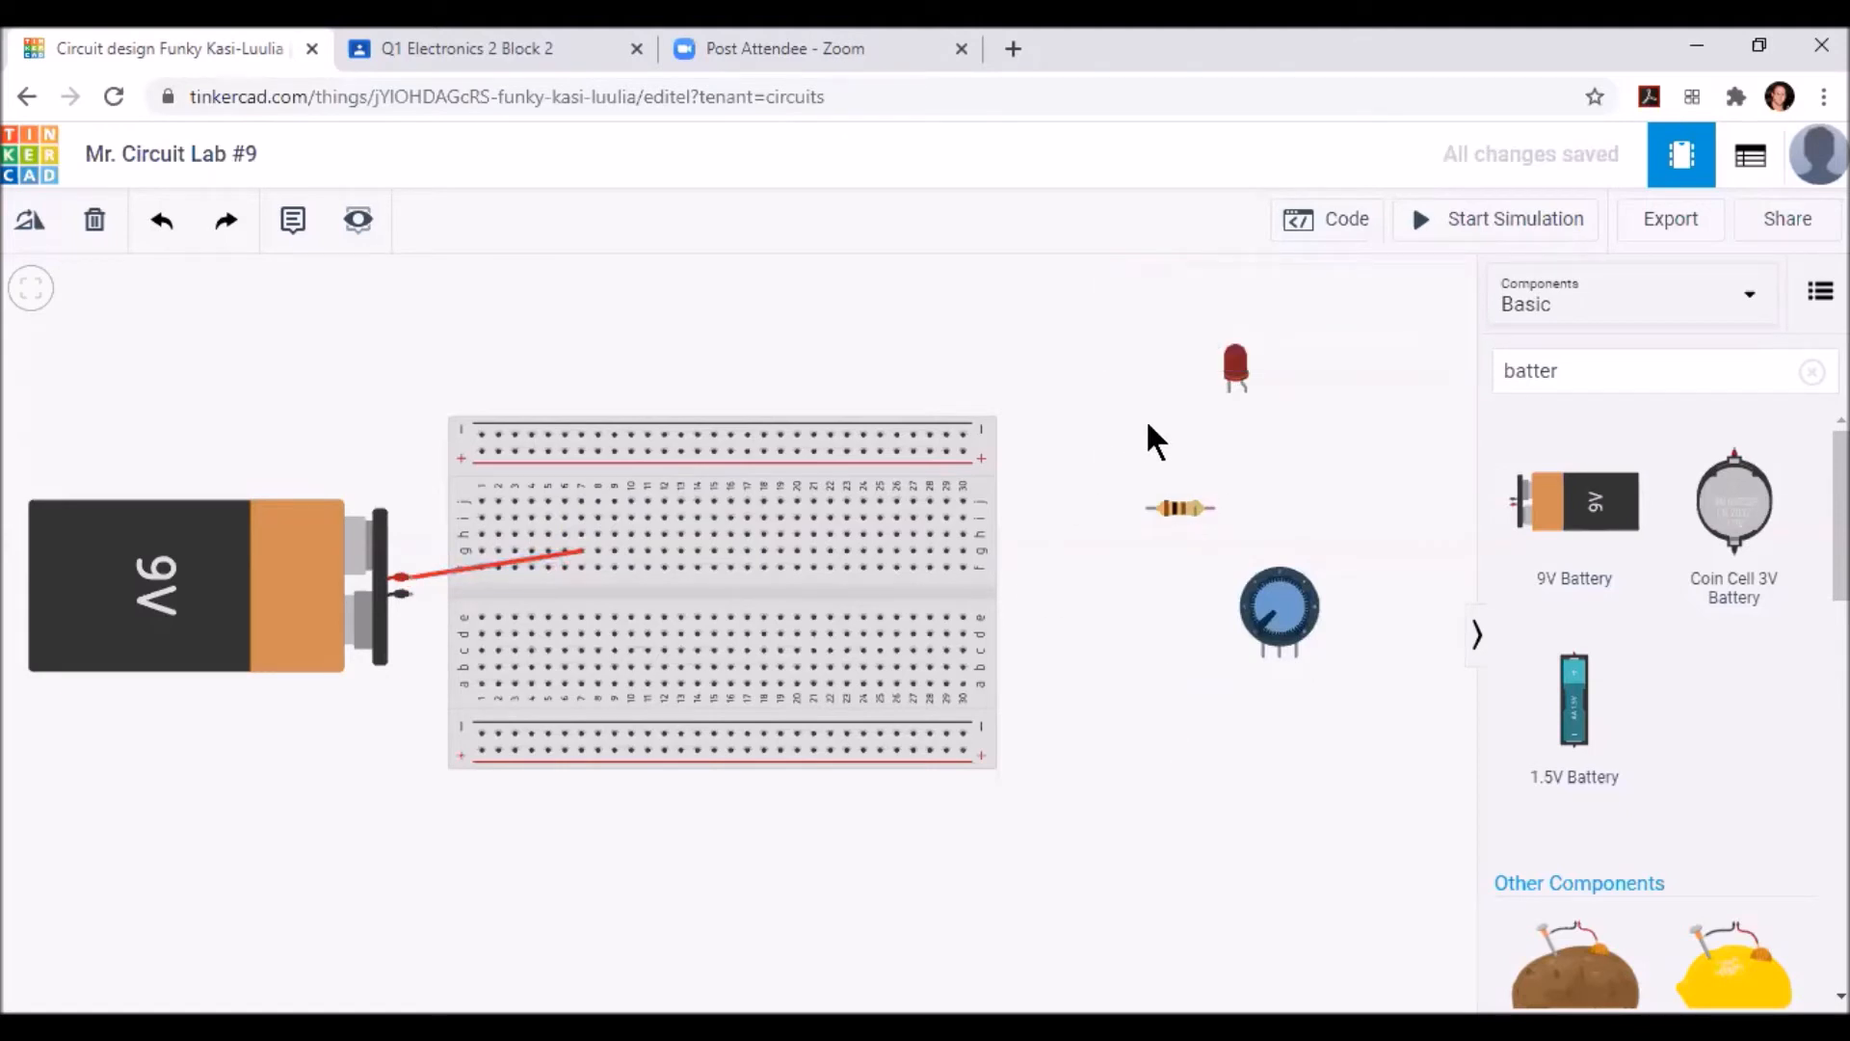
# Place the resistor in row h across columns 7 to 11 and the potentiometer's pins in row j, columns 10 to 12.
pyautogui.moveTo(1176, 513); pyautogui.dragTo(730, 460)
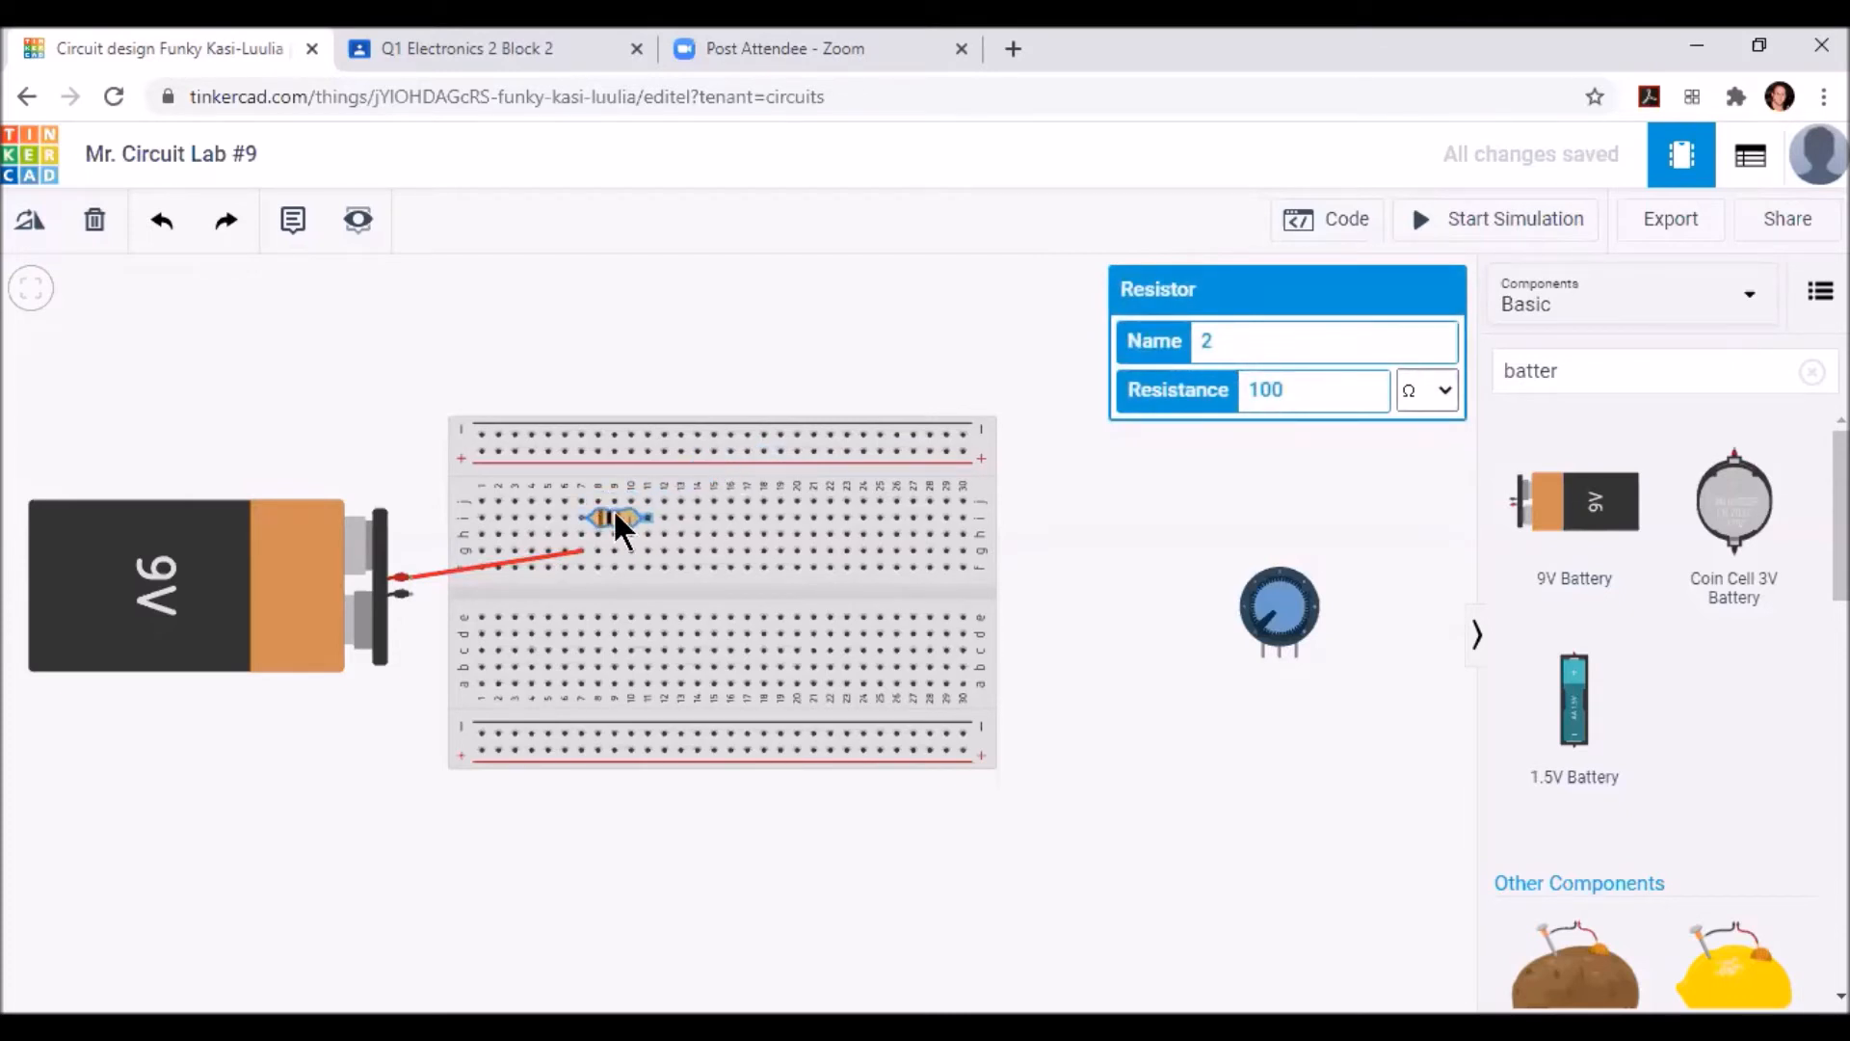
pyautogui.moveTo(616, 522); pyautogui.dragTo(617, 539)
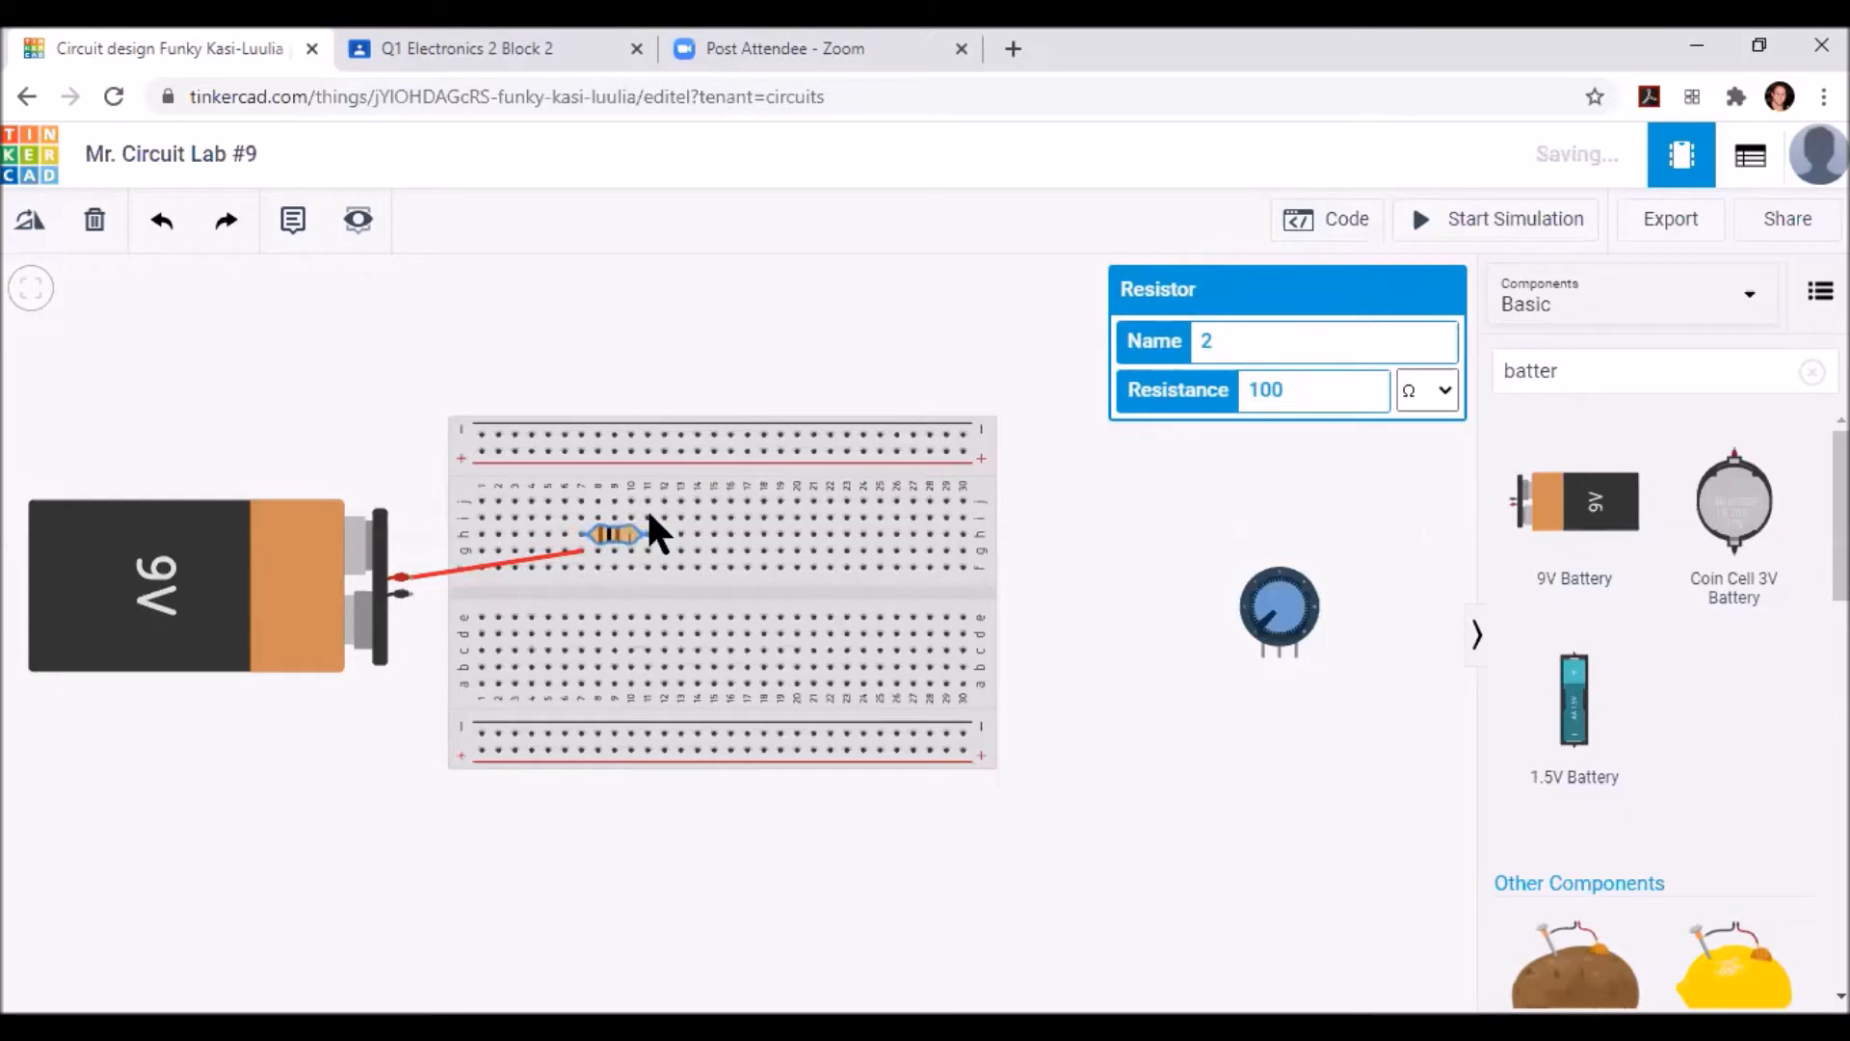
pyautogui.click(1153, 665)
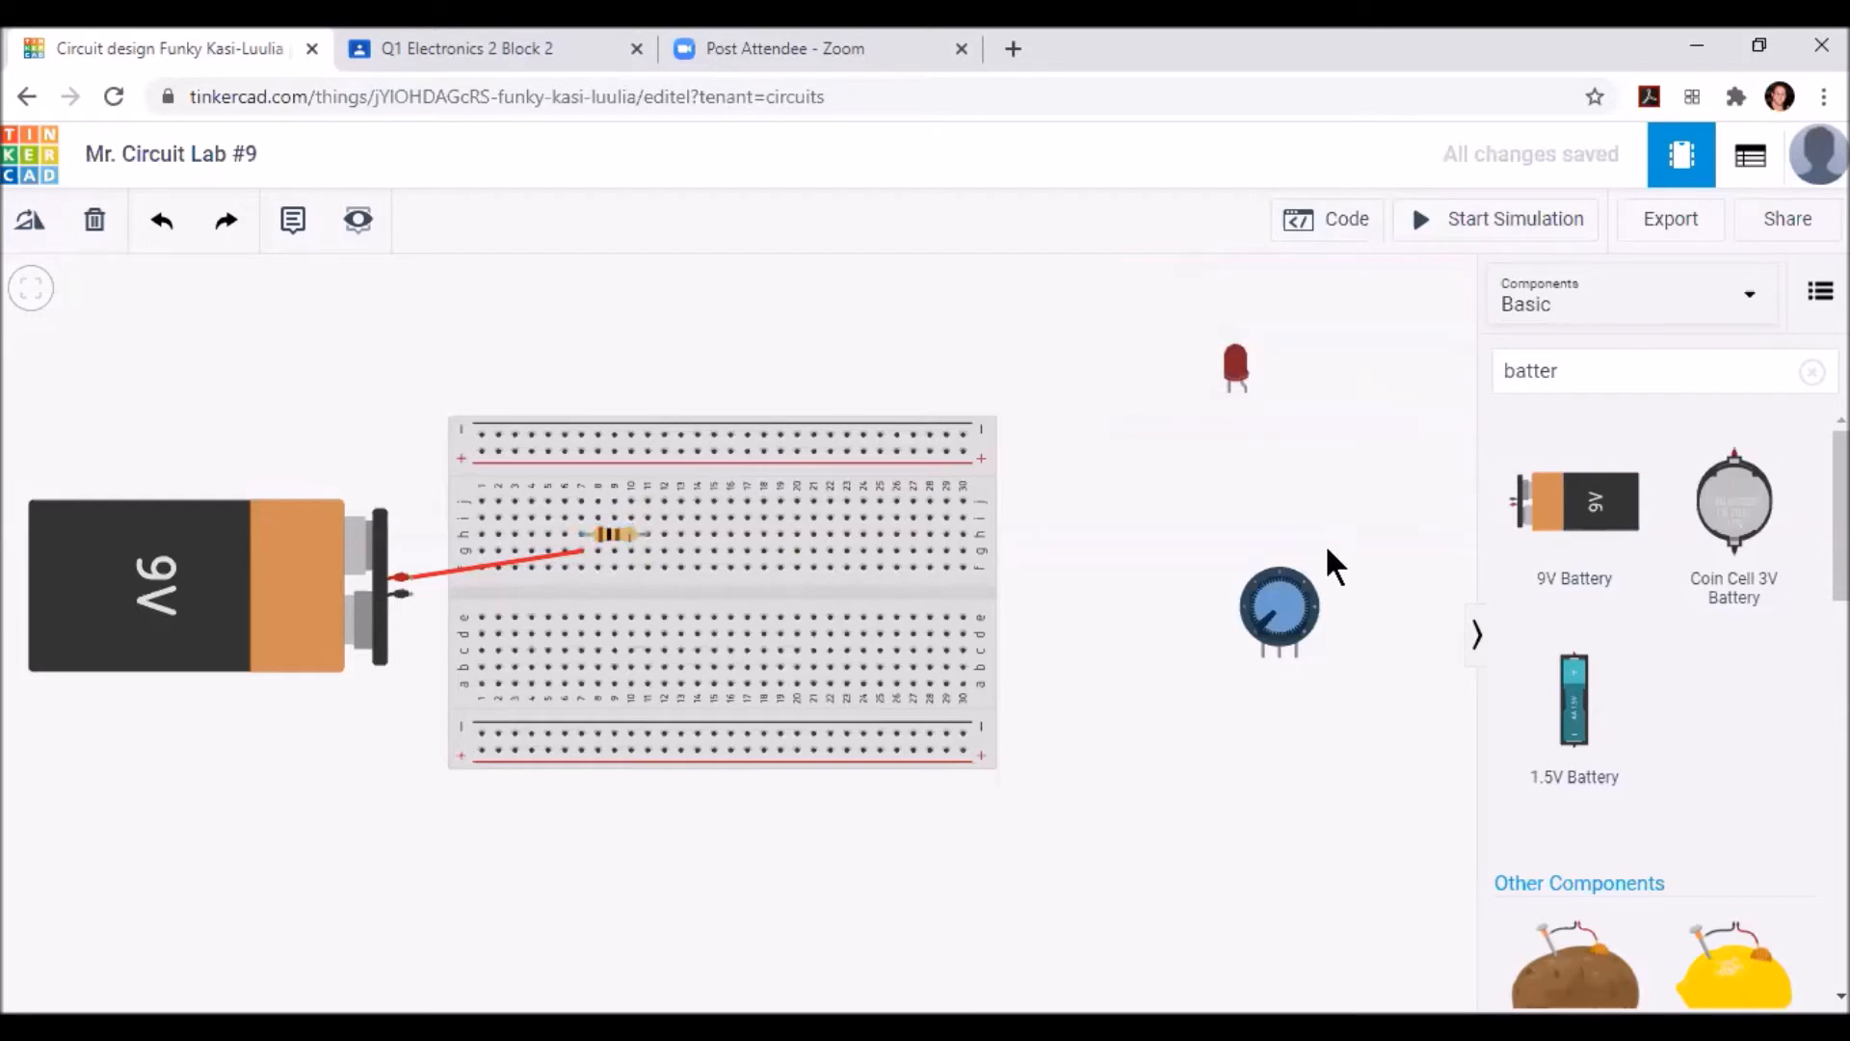
pyautogui.moveTo(1296, 593); pyautogui.dragTo(669, 451)
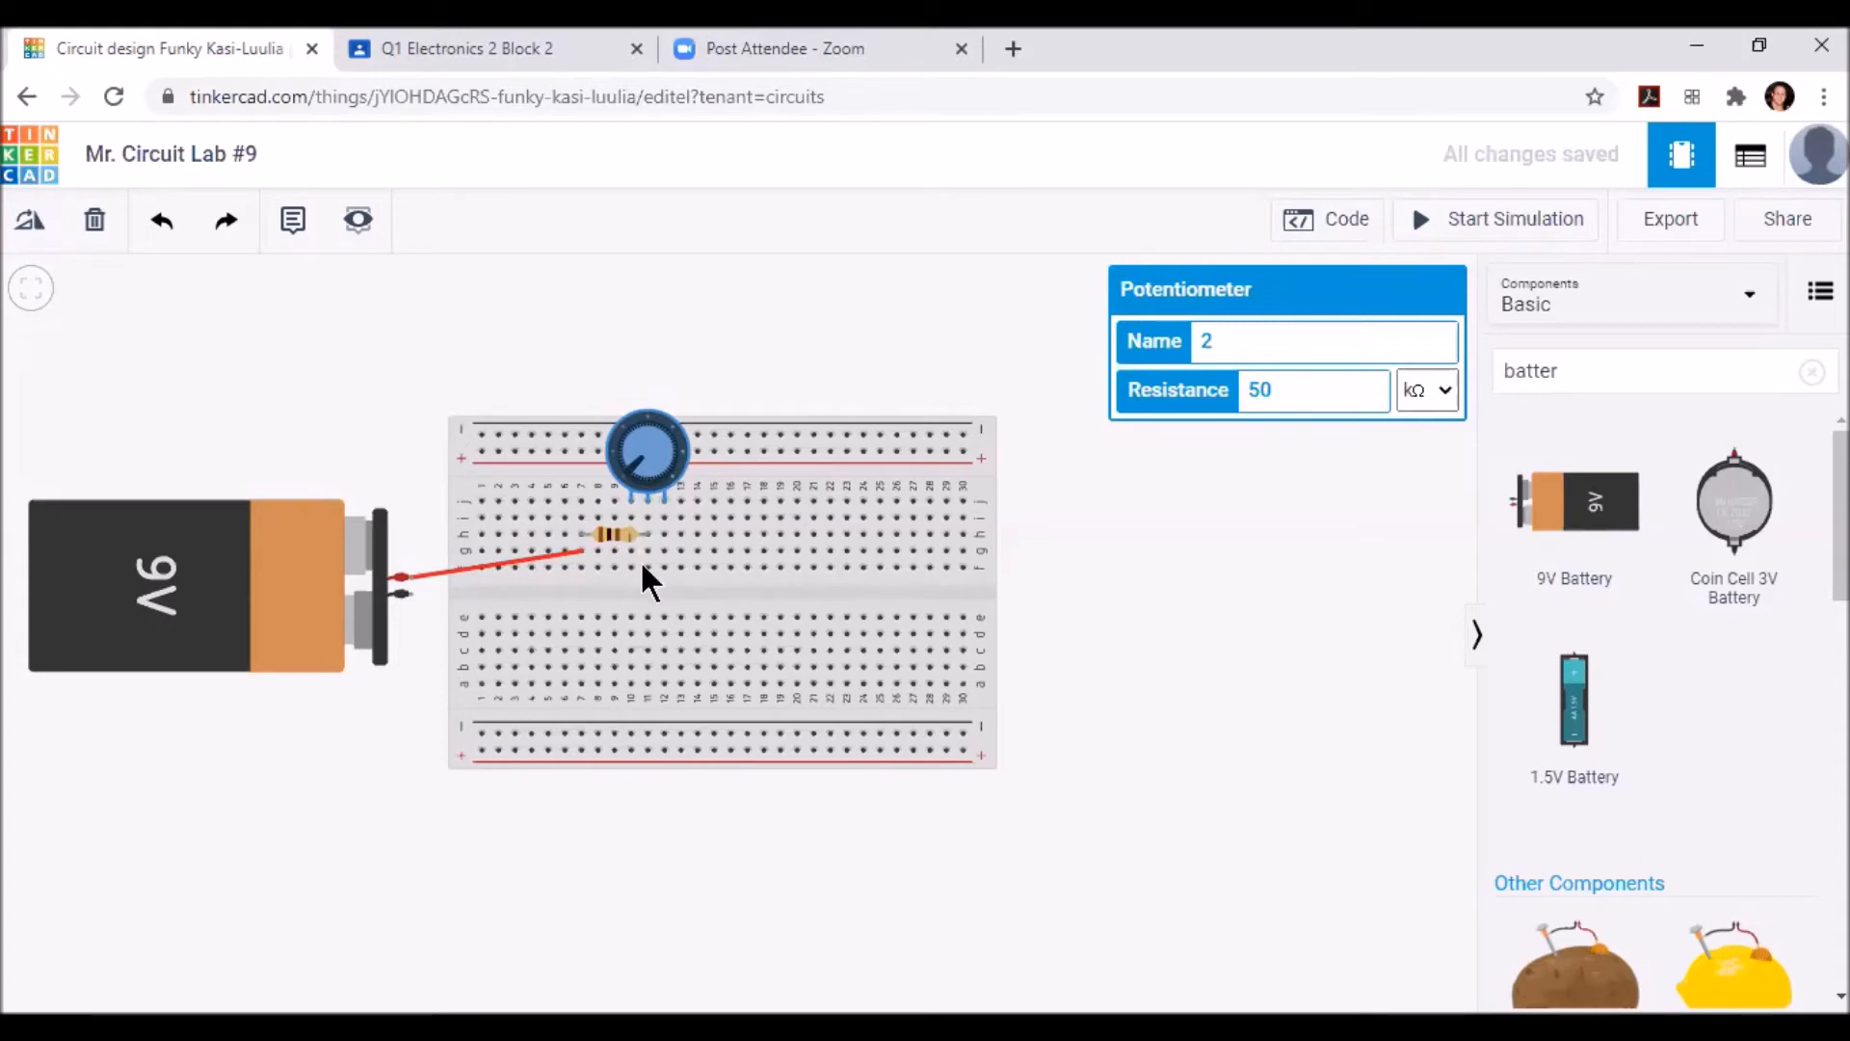
pyautogui.click(1371, 511)
# Insert the LED in row j, columns 16 and 17, and join columns 12 and 16 in row h with a green wire.
pyautogui.moveTo(1235, 374); pyautogui.dragTo(613, 472)
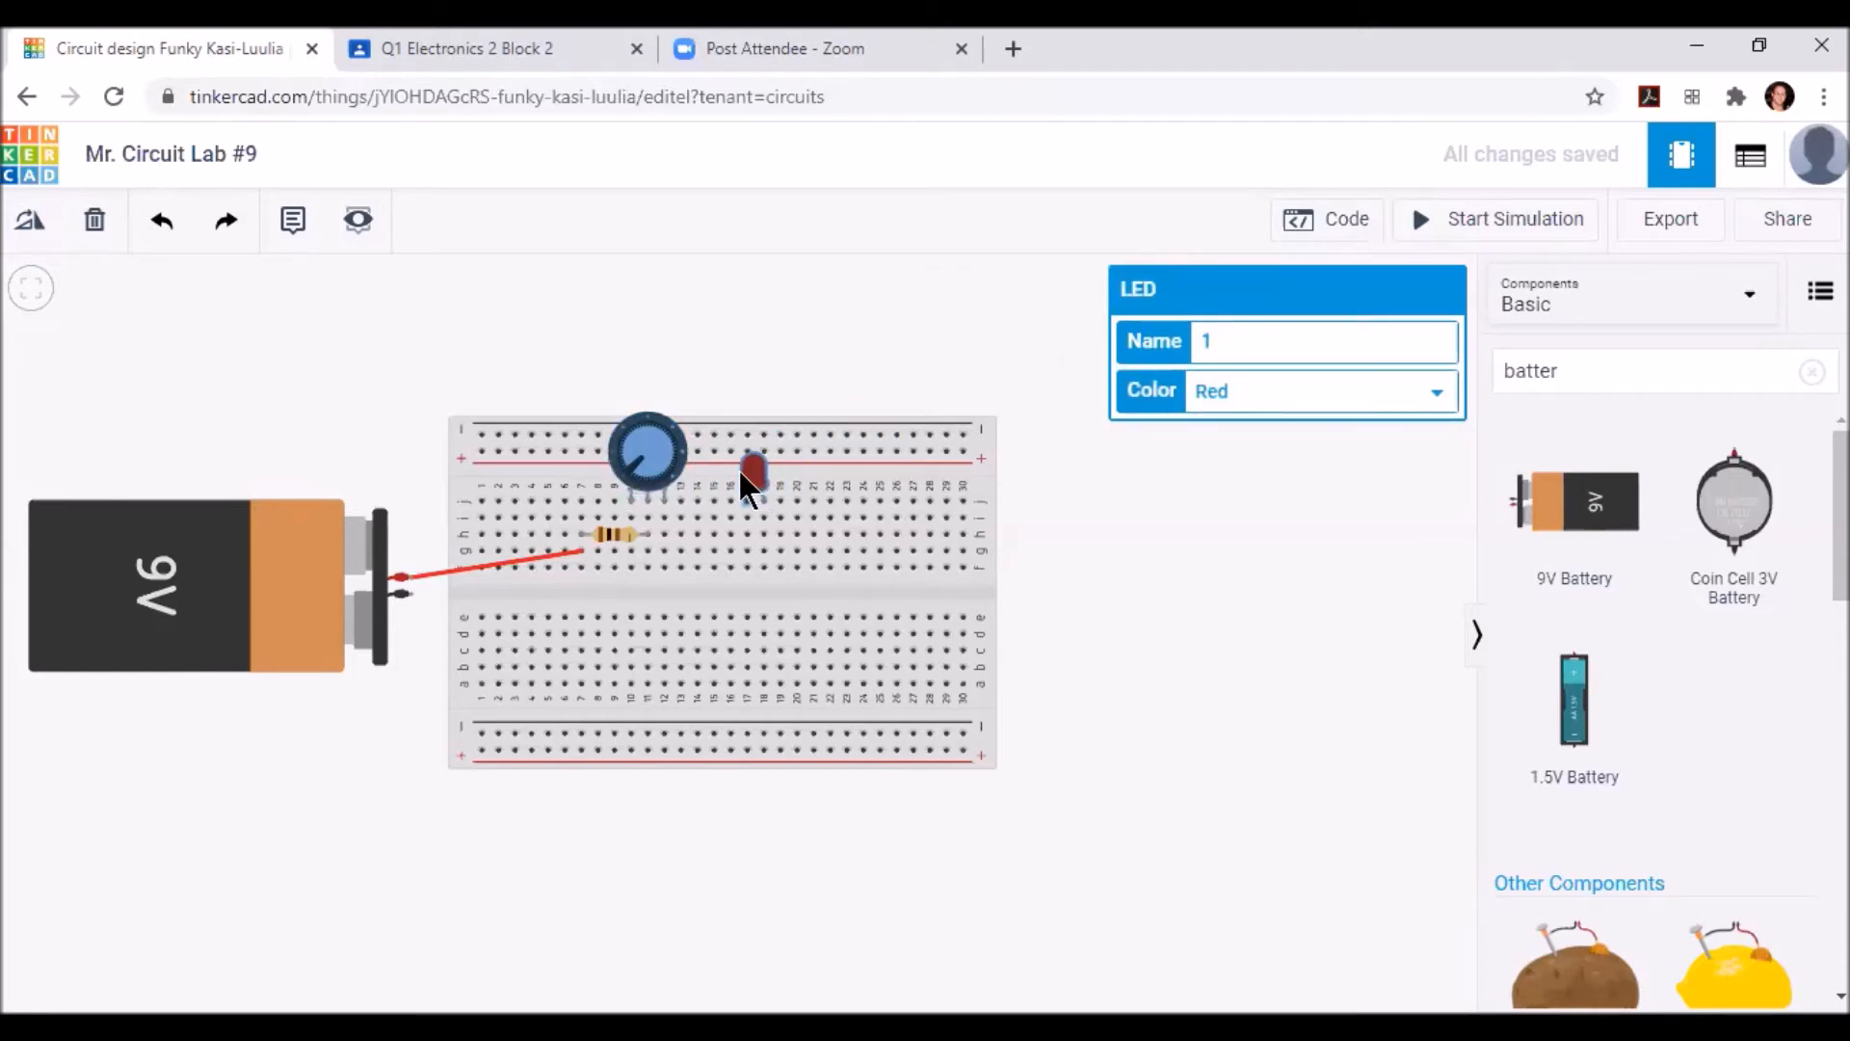
pyautogui.moveTo(737, 487); pyautogui.dragTo(738, 486)
pyautogui.press('Escape')
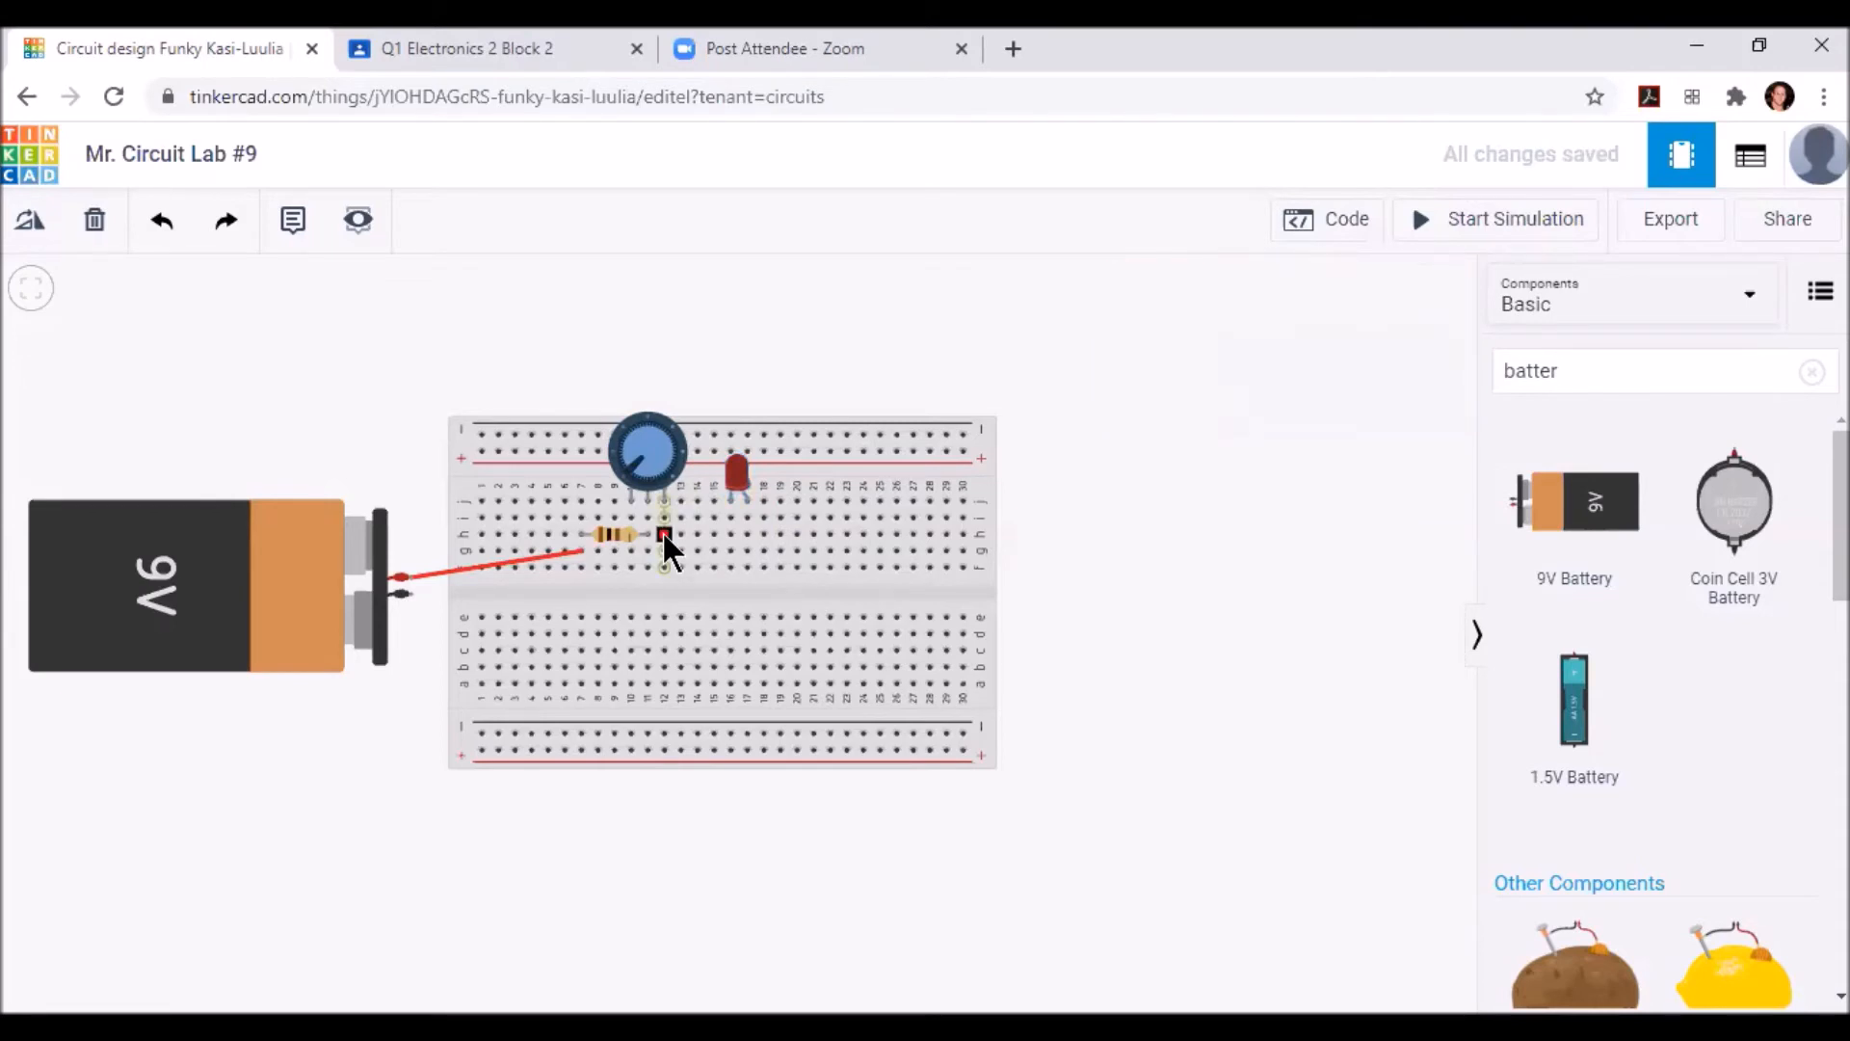
pyautogui.click(730, 535)
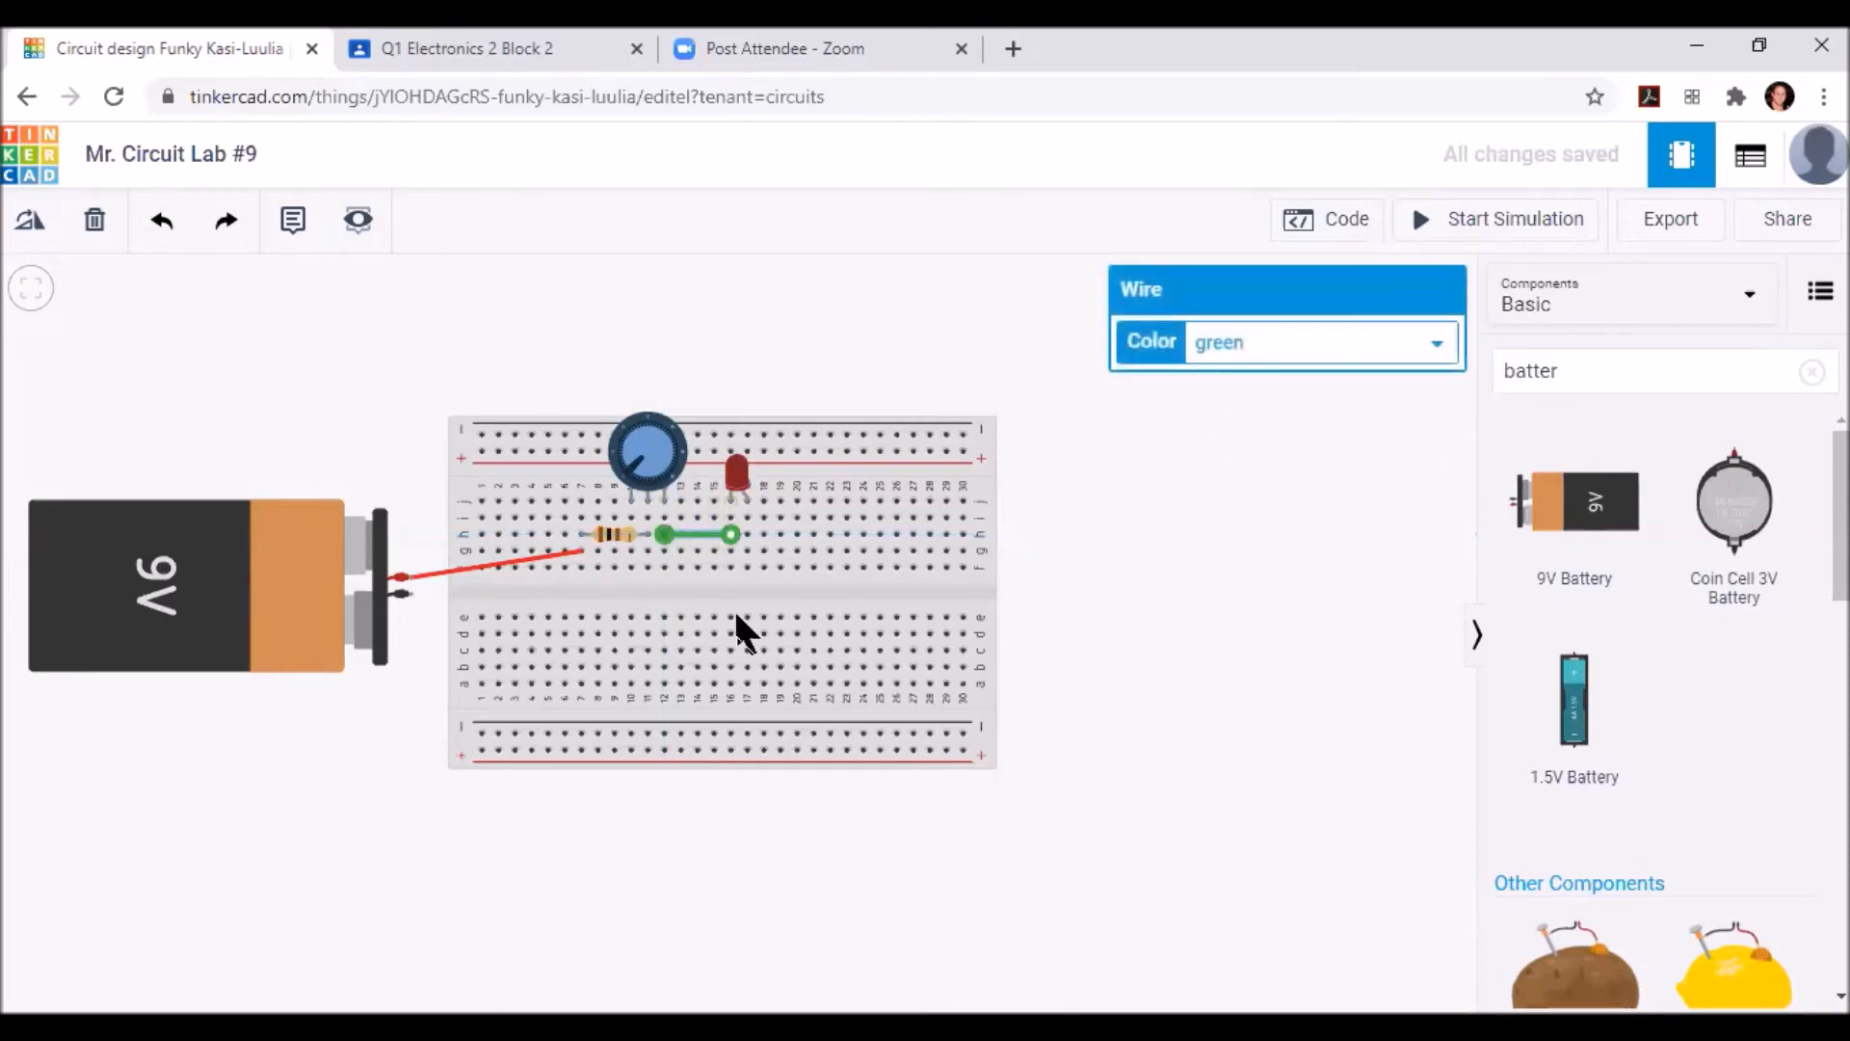
pyautogui.click(1156, 710)
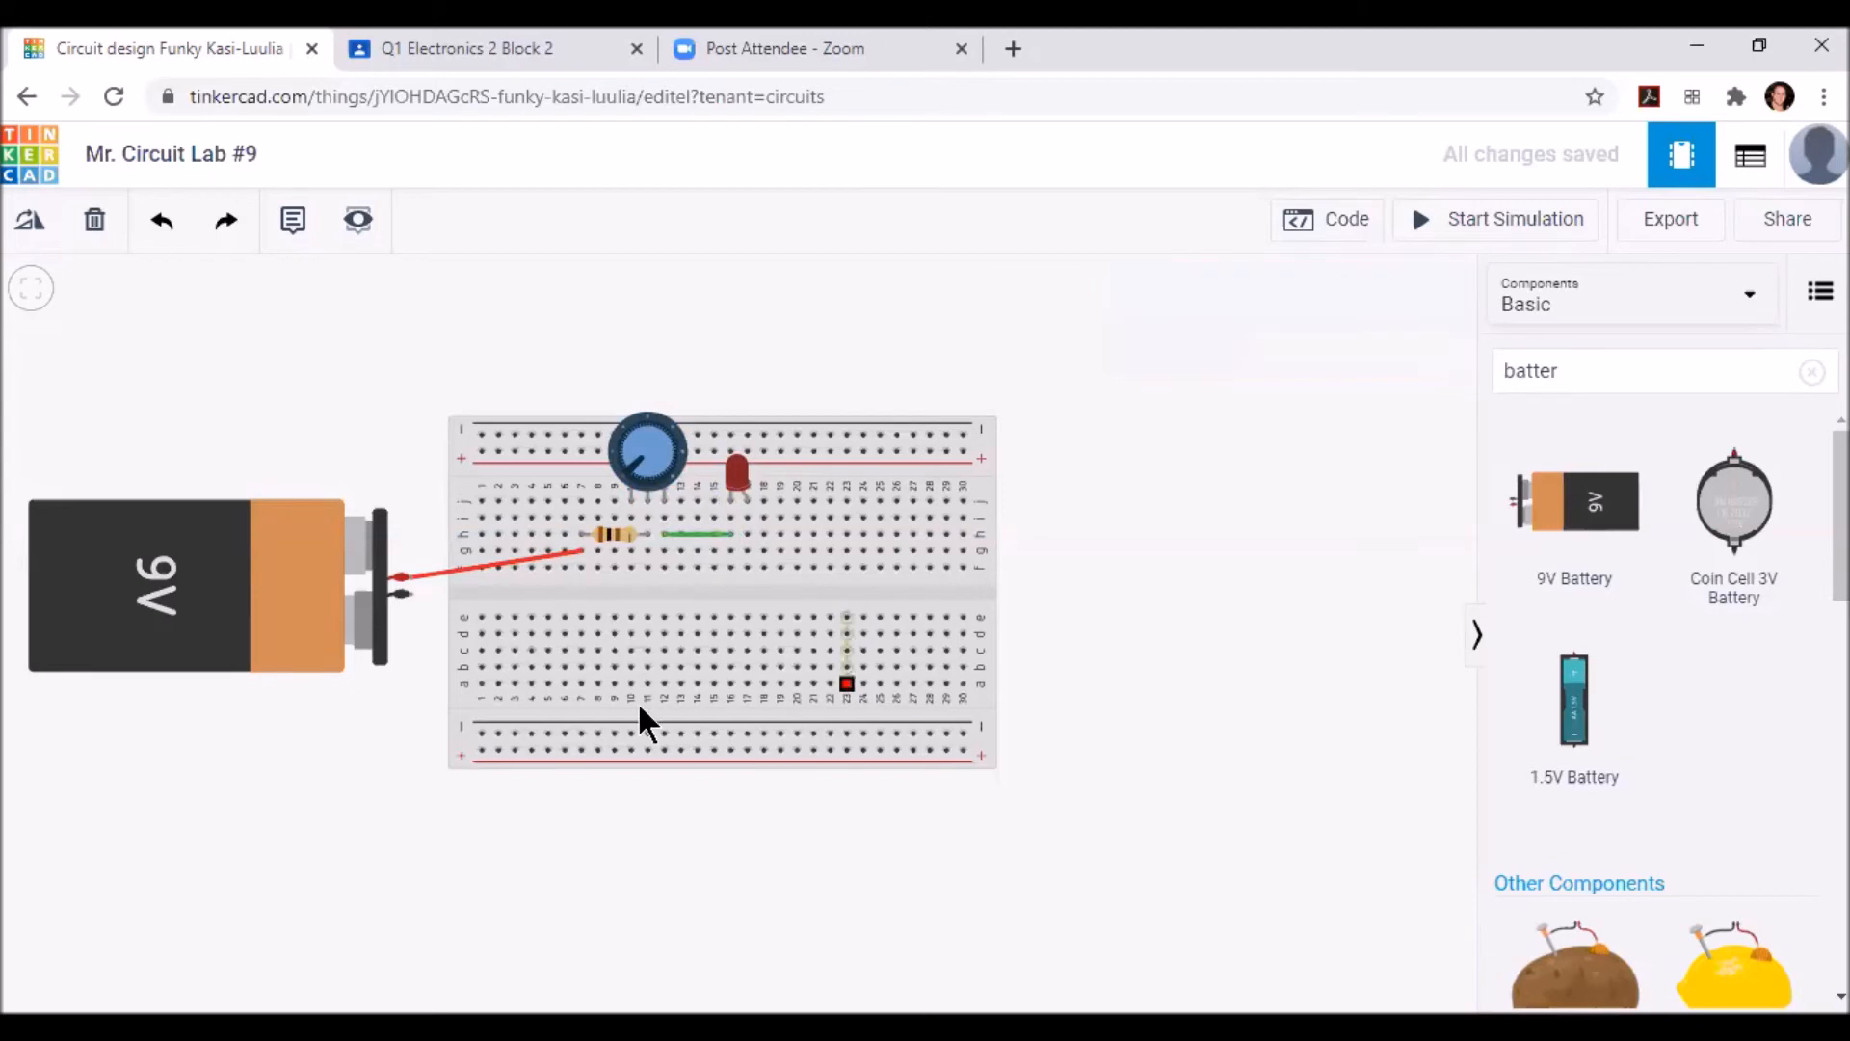
# Connect the battery's negative terminal to breadboard column 17, row f, with a black wire.
pyautogui.click(411, 595)
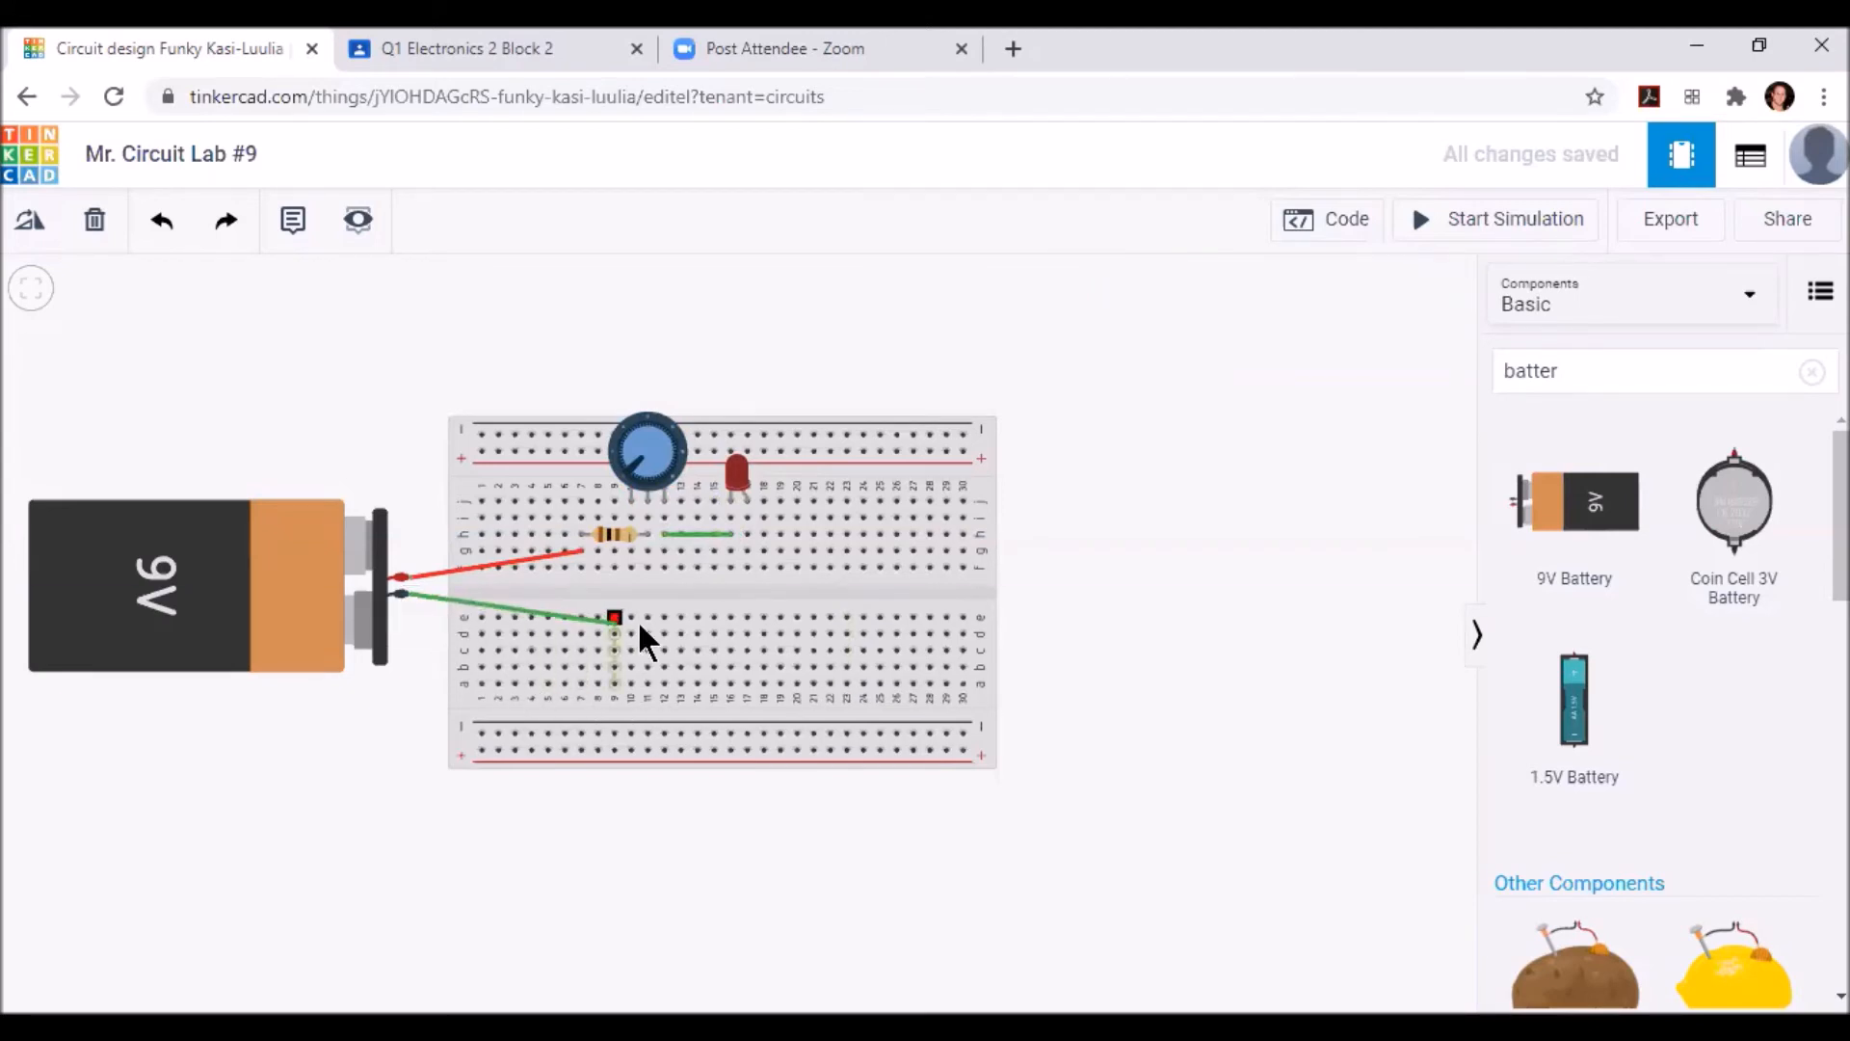
pyautogui.click(749, 567)
pyautogui.click(1298, 343)
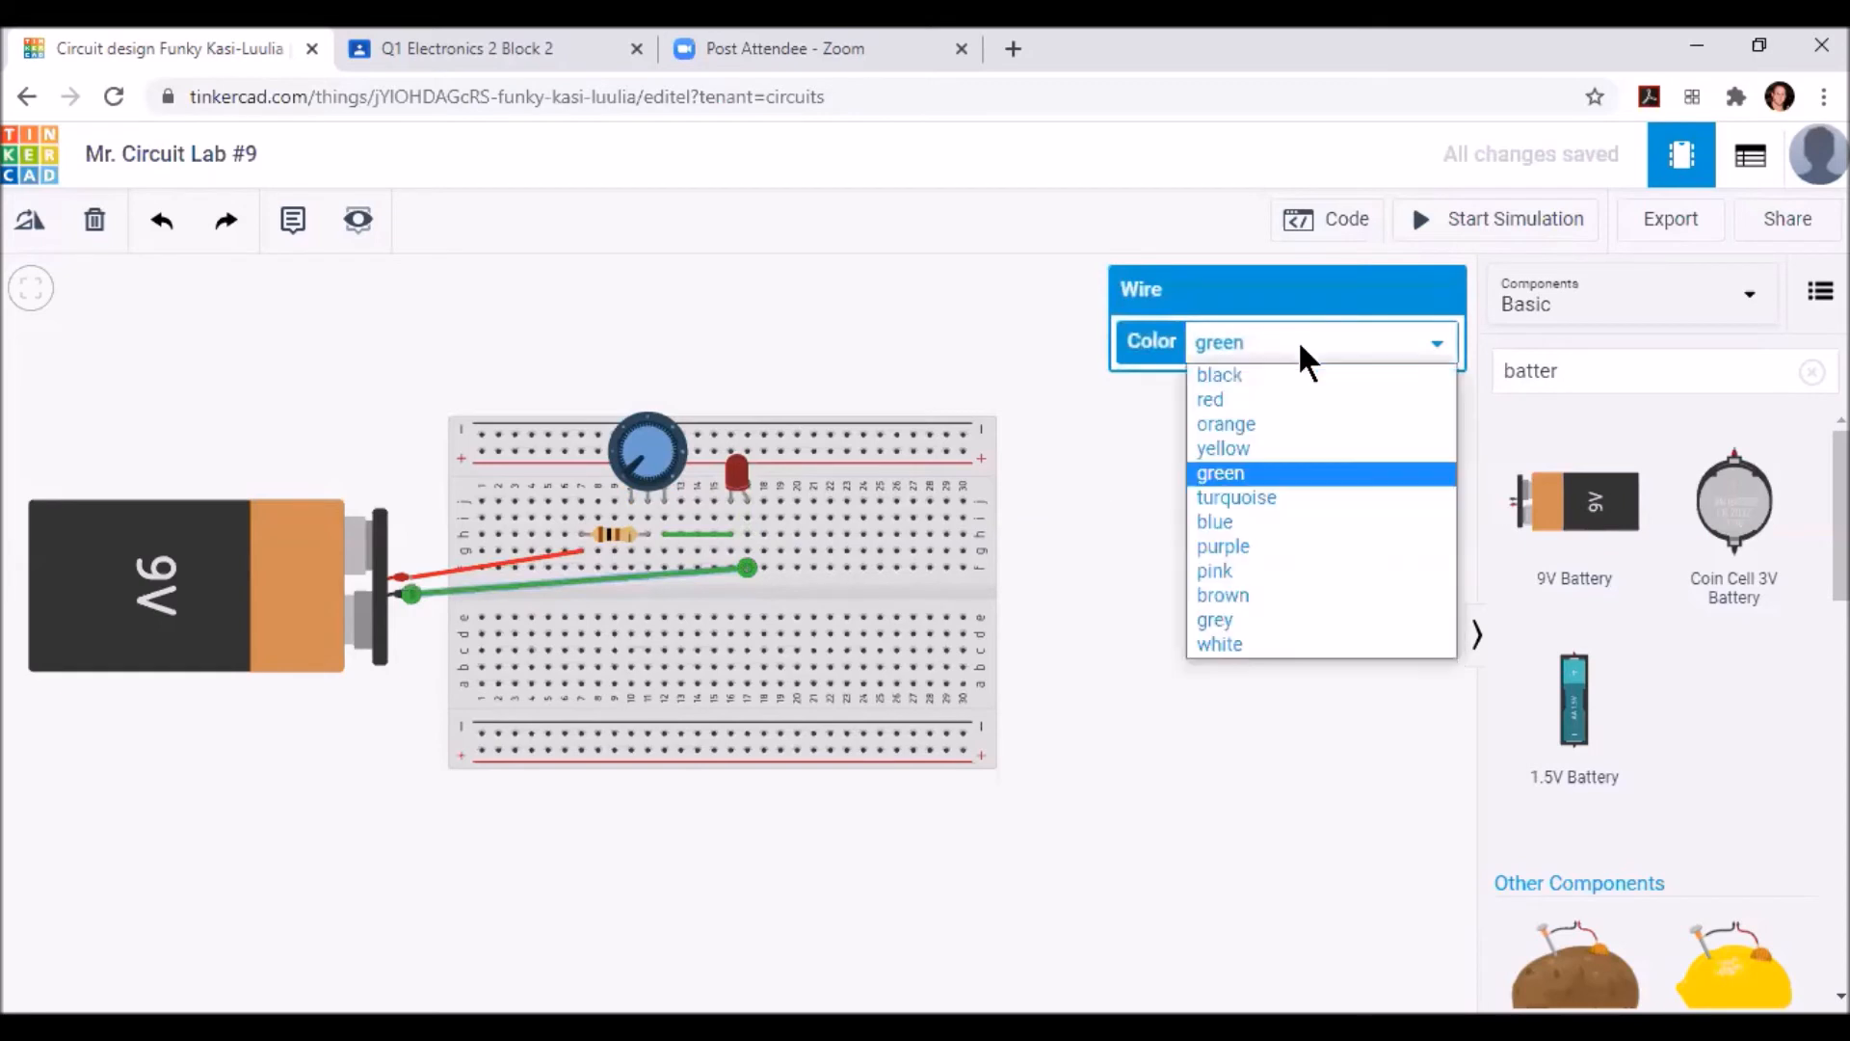
pyautogui.click(1233, 383)
pyautogui.click(1146, 644)
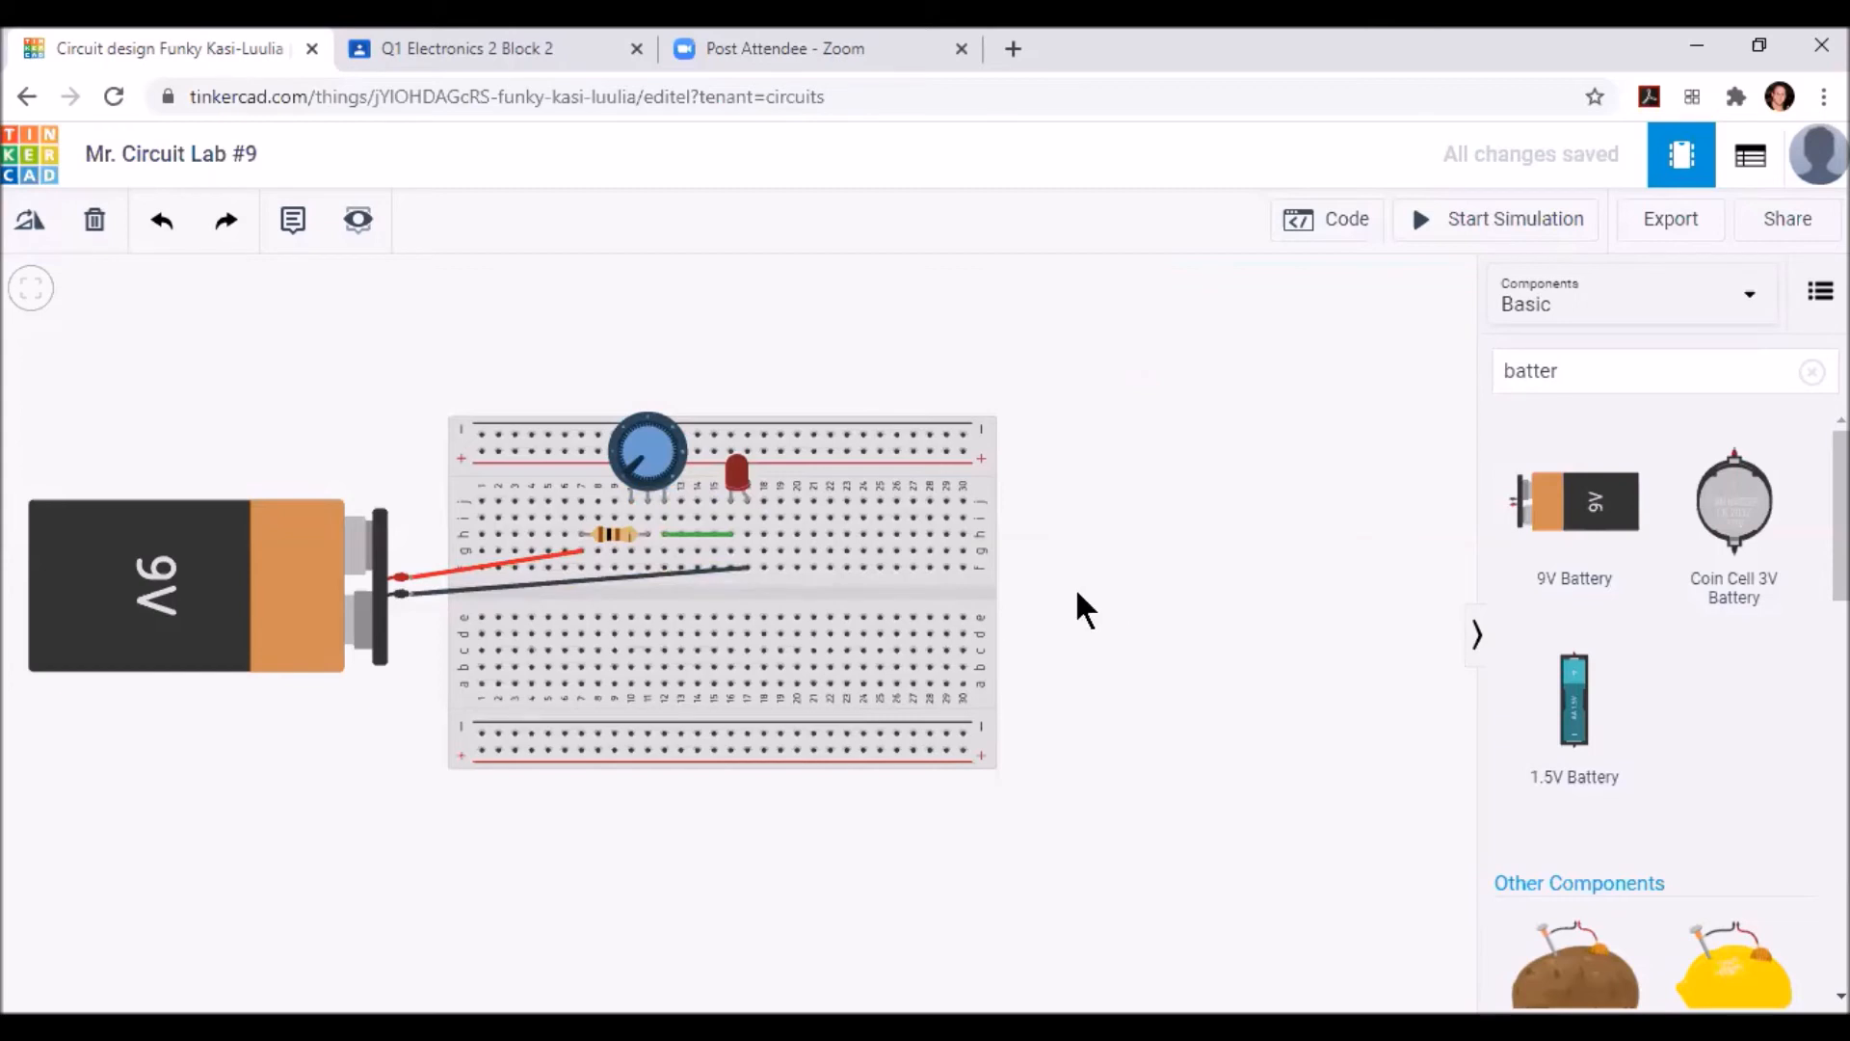
# Test the circuit by running the simulation while turning the potentiometer knob, and stop the simulation.
pyautogui.click(1447, 221)
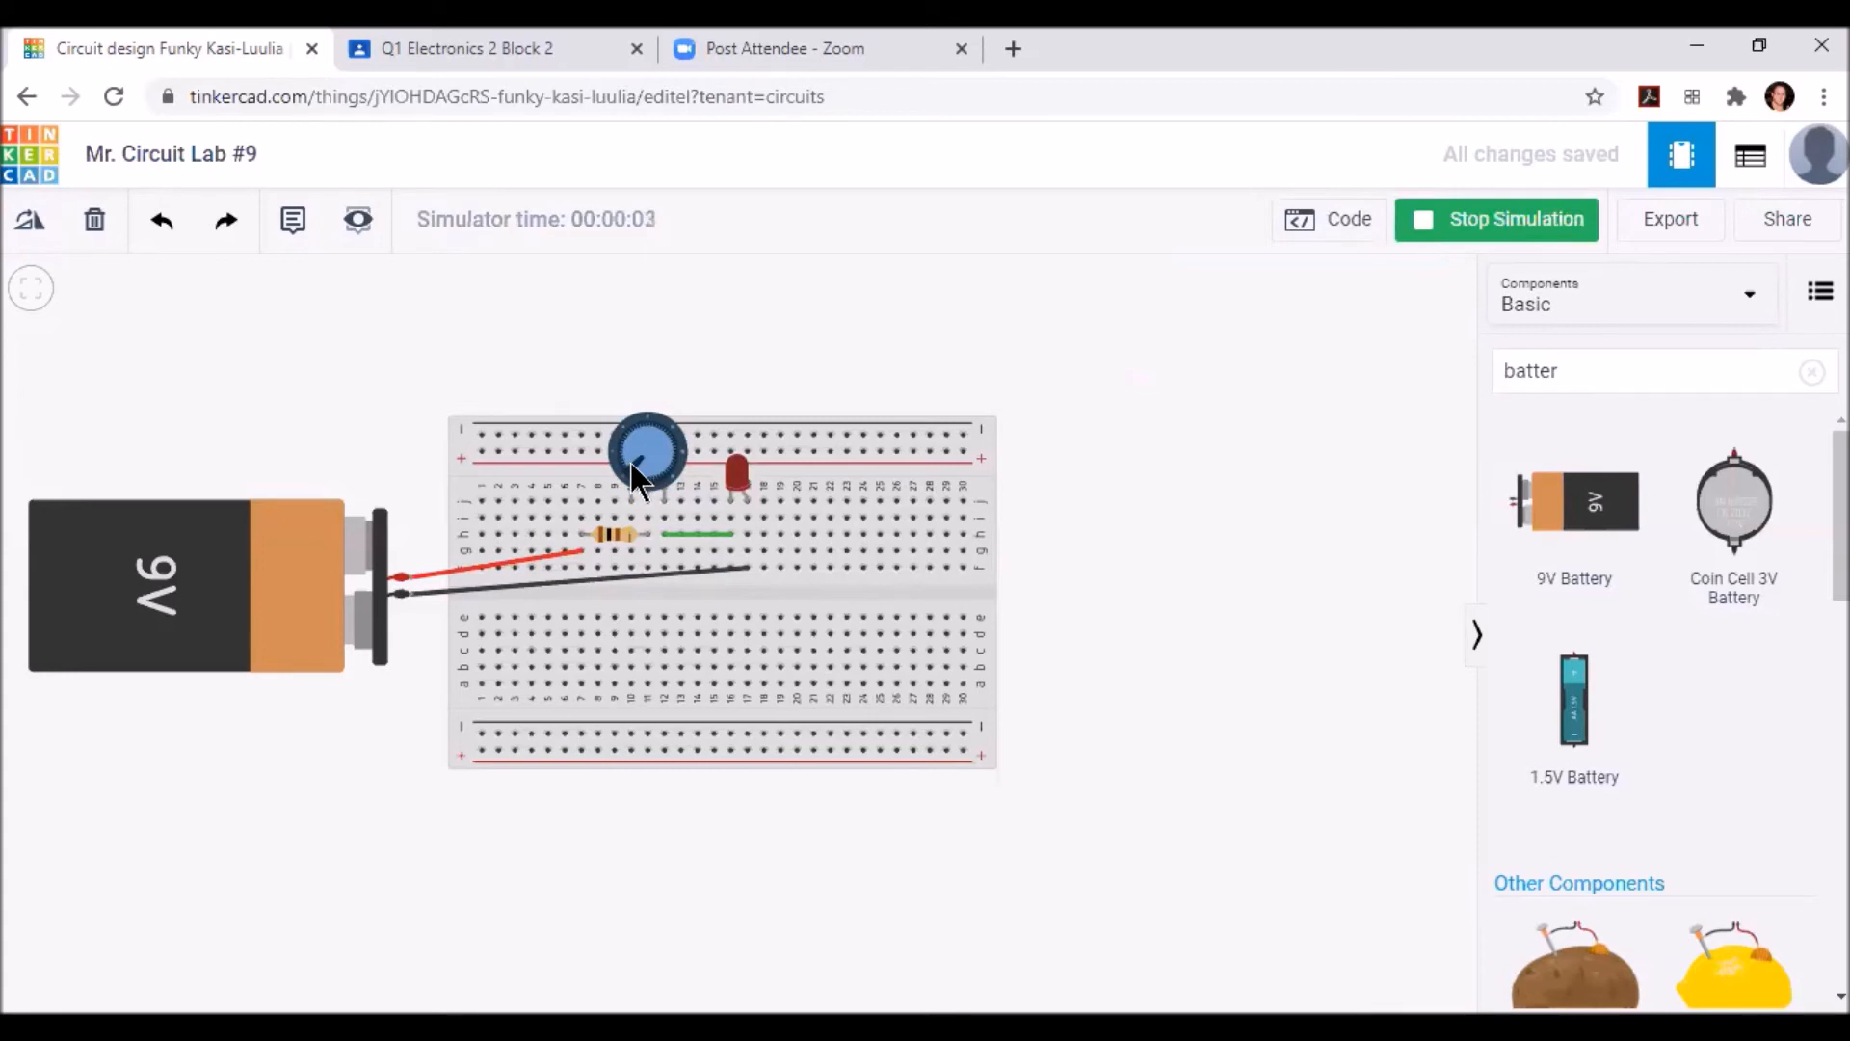
pyautogui.moveTo(631, 463)
pyautogui.mouseDown()
pyautogui.moveTo(617, 431)
pyautogui.moveTo(681, 424)
pyautogui.moveTo(661, 470)
pyautogui.moveTo(635, 401)
pyautogui.moveTo(613, 482)
pyautogui.moveTo(643, 493)
pyautogui.mouseUp()
pyautogui.click(1453, 231)
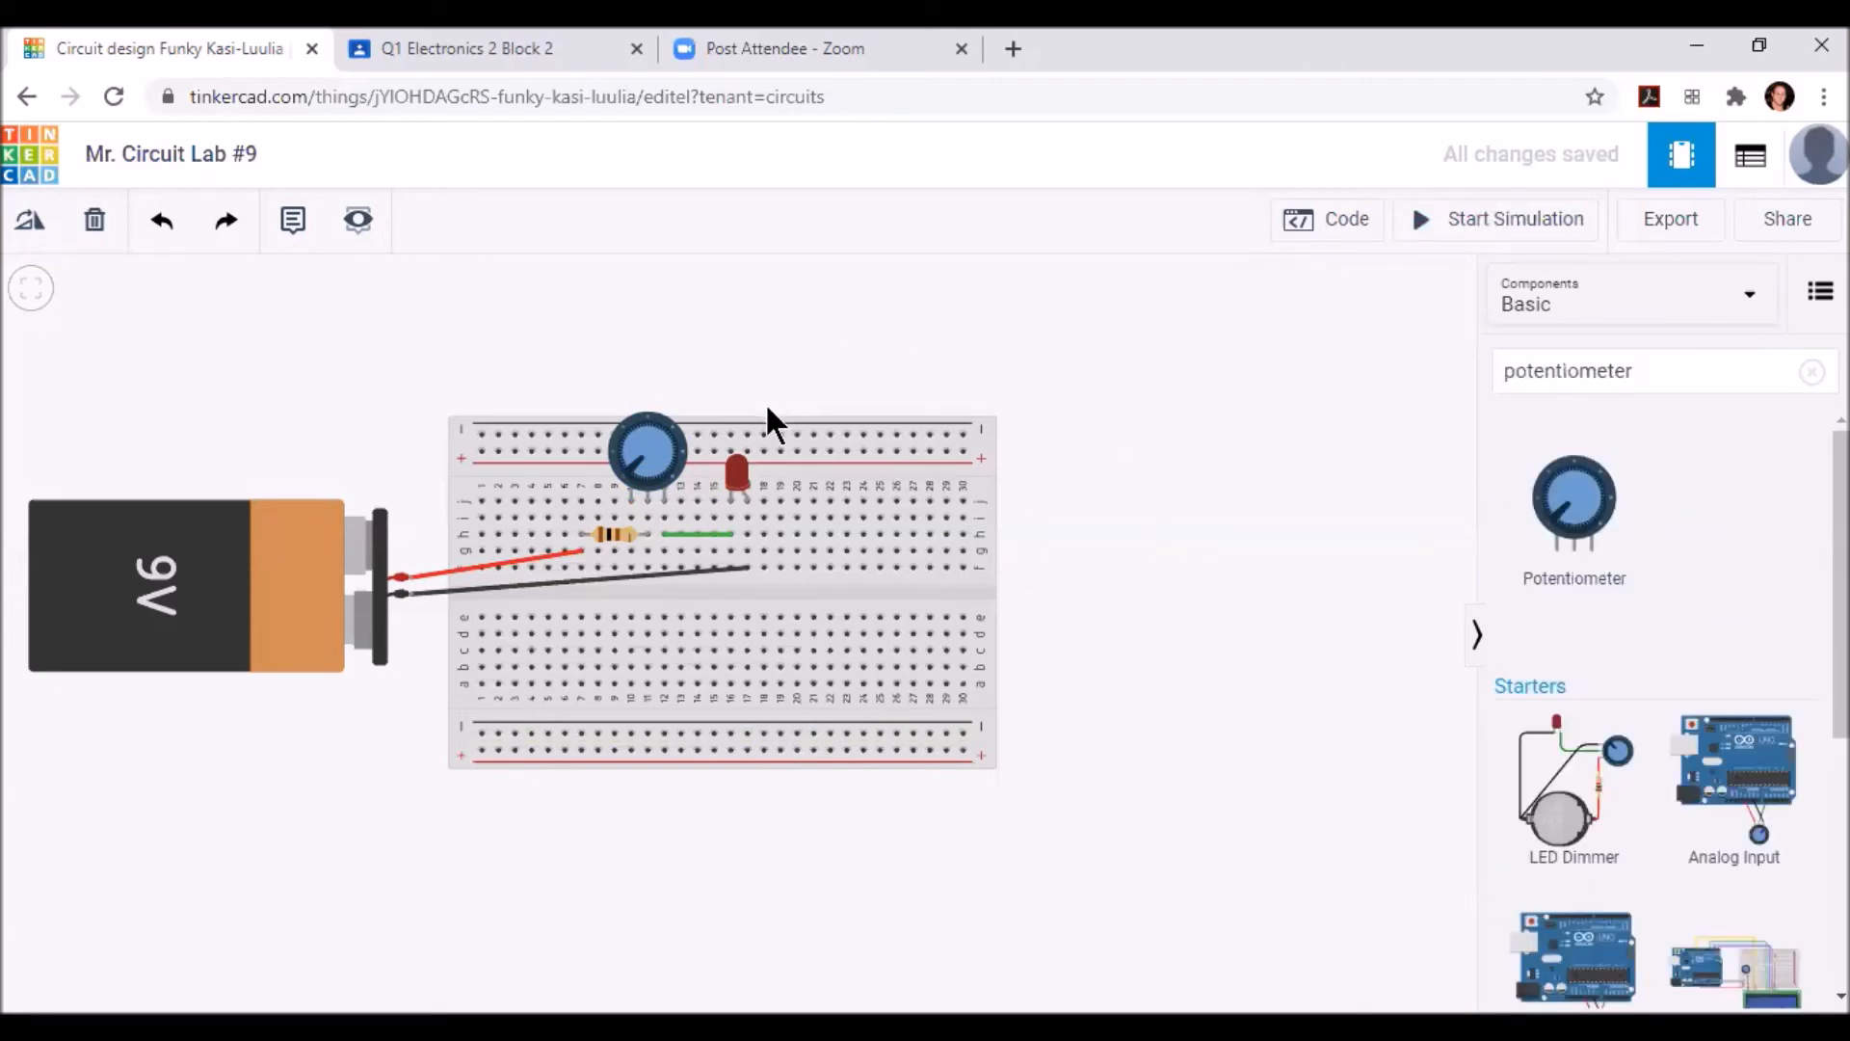
# Take the LED off the breadboard, rotate it 180 degrees and reinsert it reversed in columns 16 and 17.
pyautogui.moveTo(737, 472); pyautogui.dragTo(742, 365)
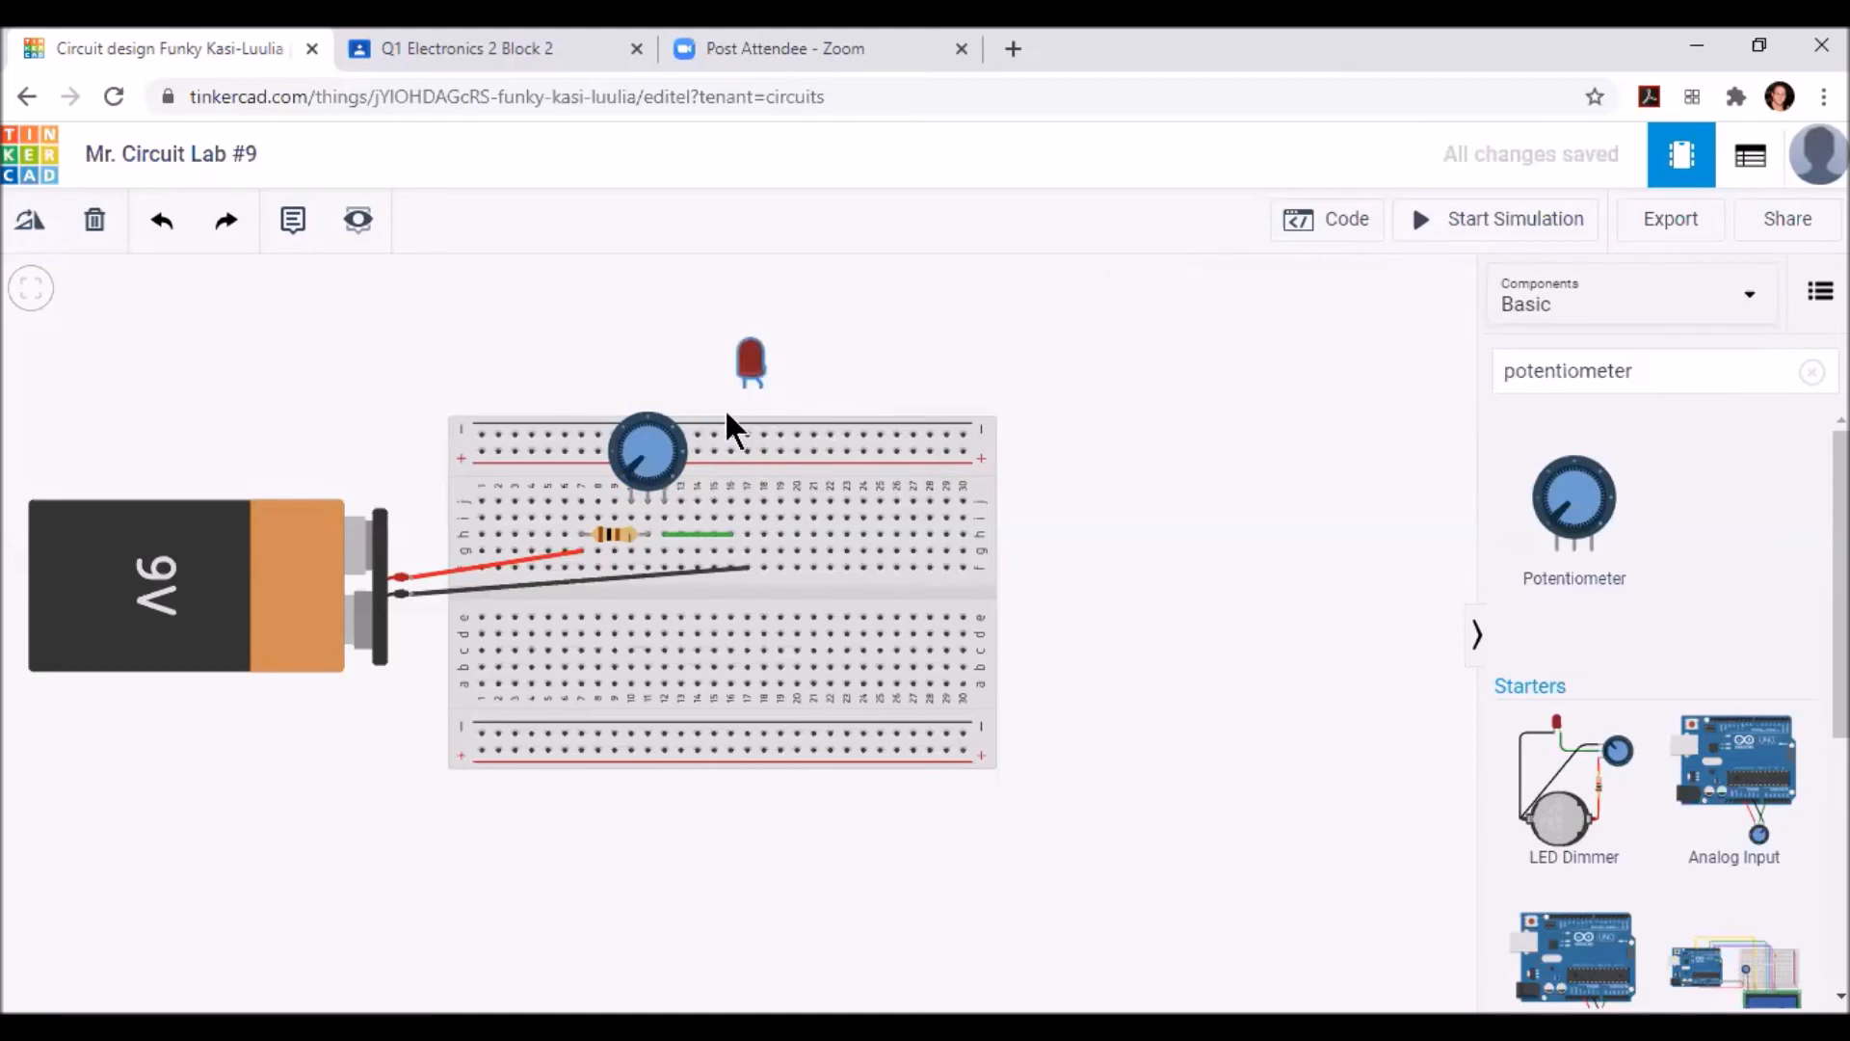
pyautogui.click(16, 227)
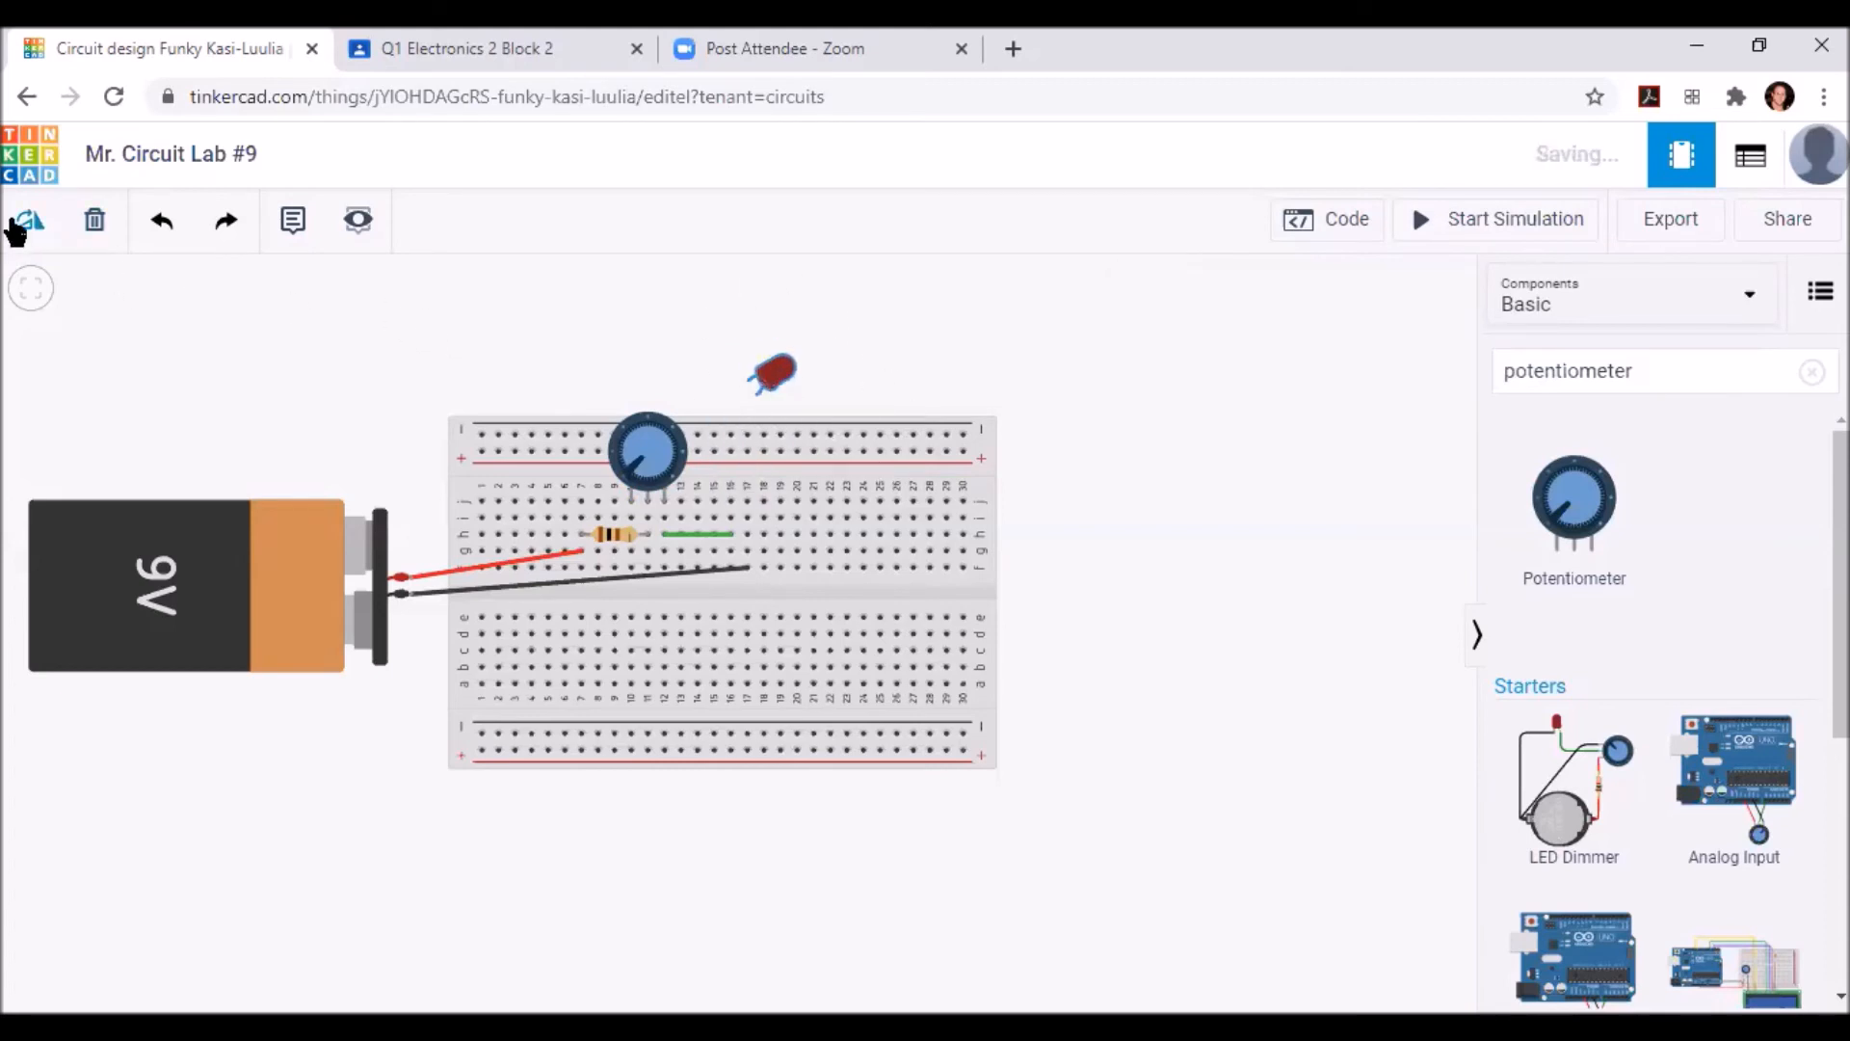
pyautogui.click(18, 229)
pyautogui.click(19, 229)
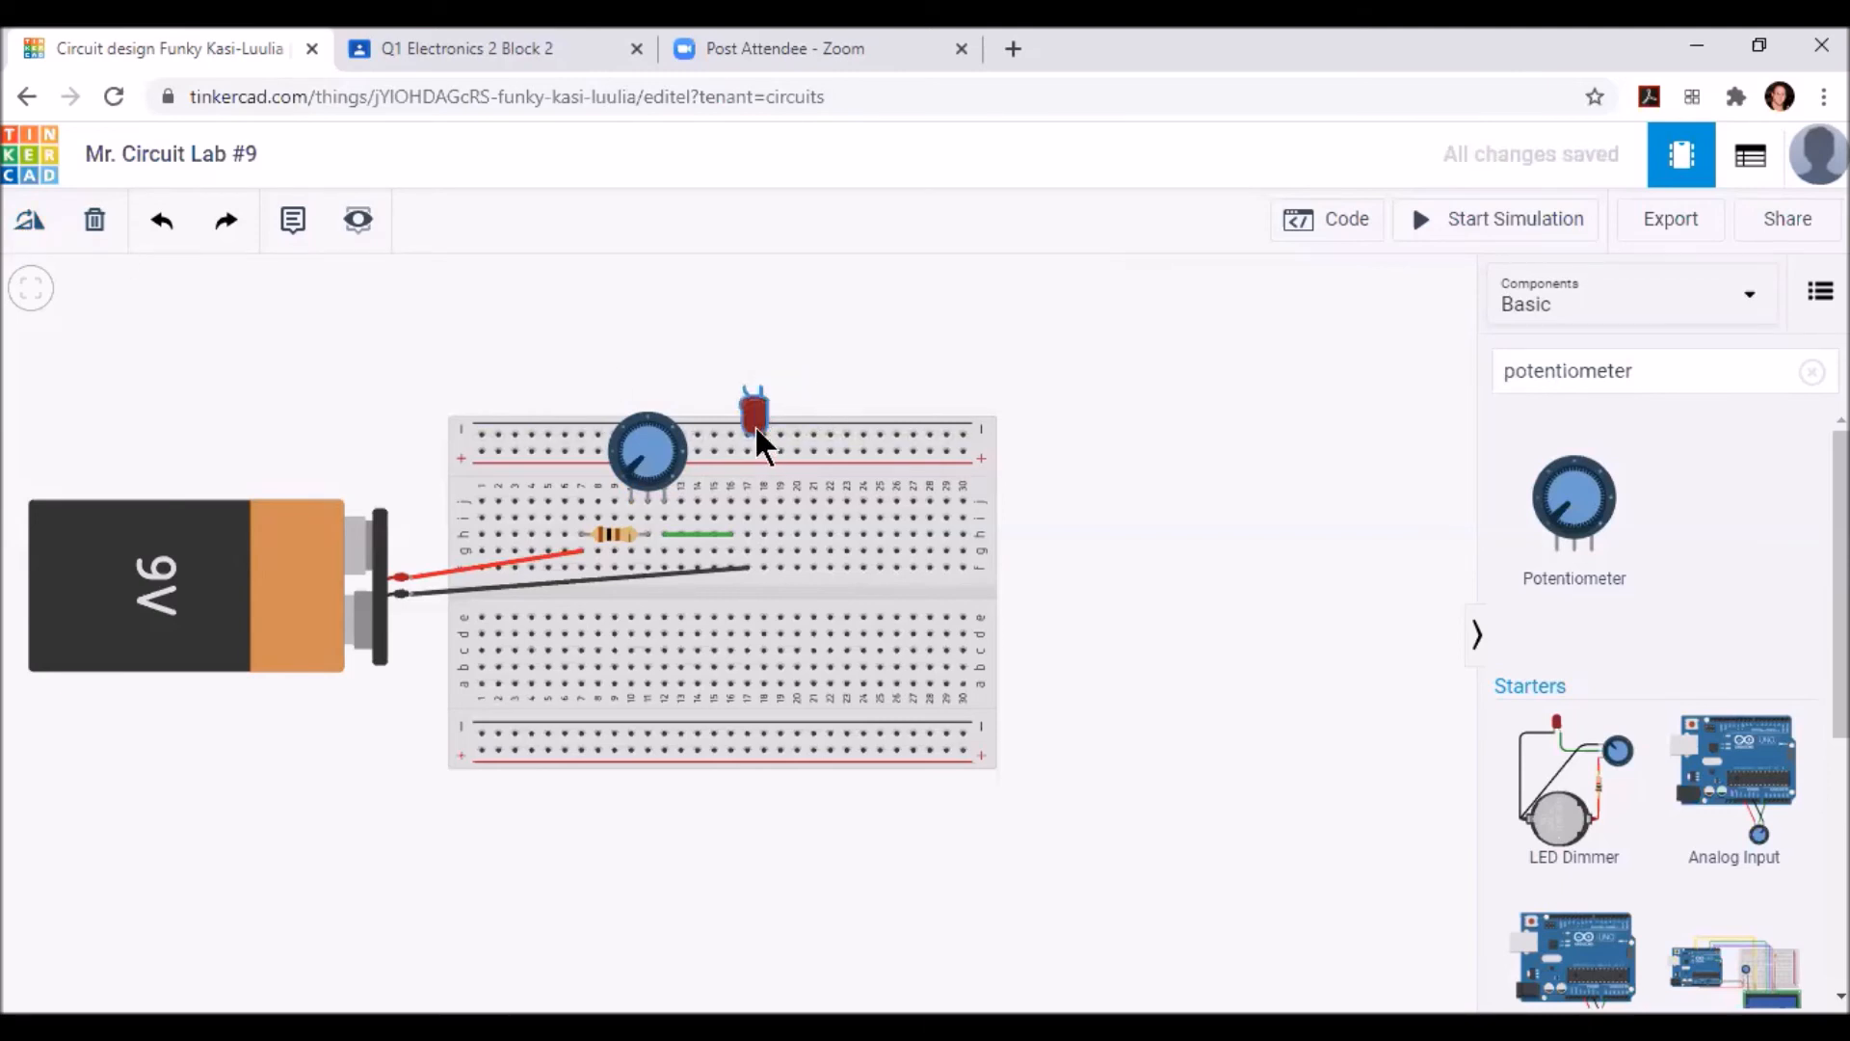
pyautogui.moveTo(742, 516); pyautogui.dragTo(742, 523)
# Simulate the circuit with the reversed LED and turn the potentiometer knob to vary its brightness.
pyautogui.click(1535, 223)
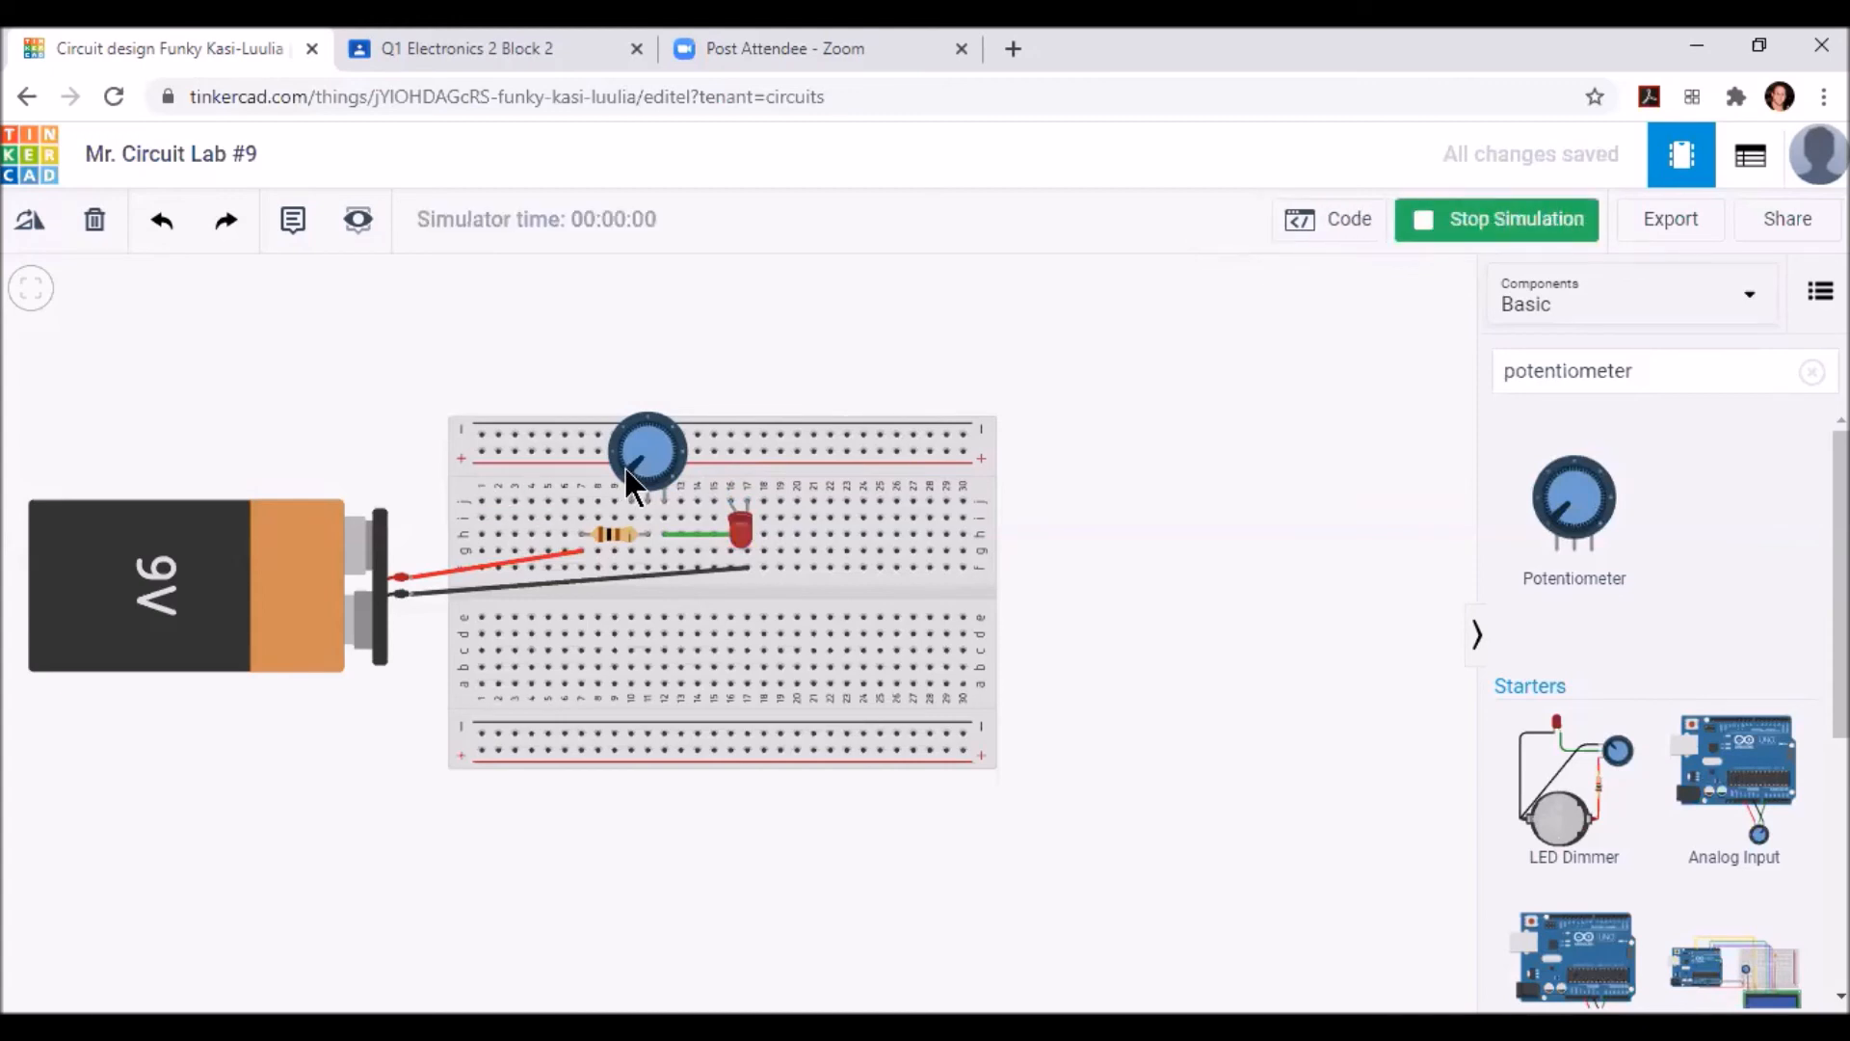
pyautogui.moveTo(621, 465); pyautogui.dragTo(656, 489)
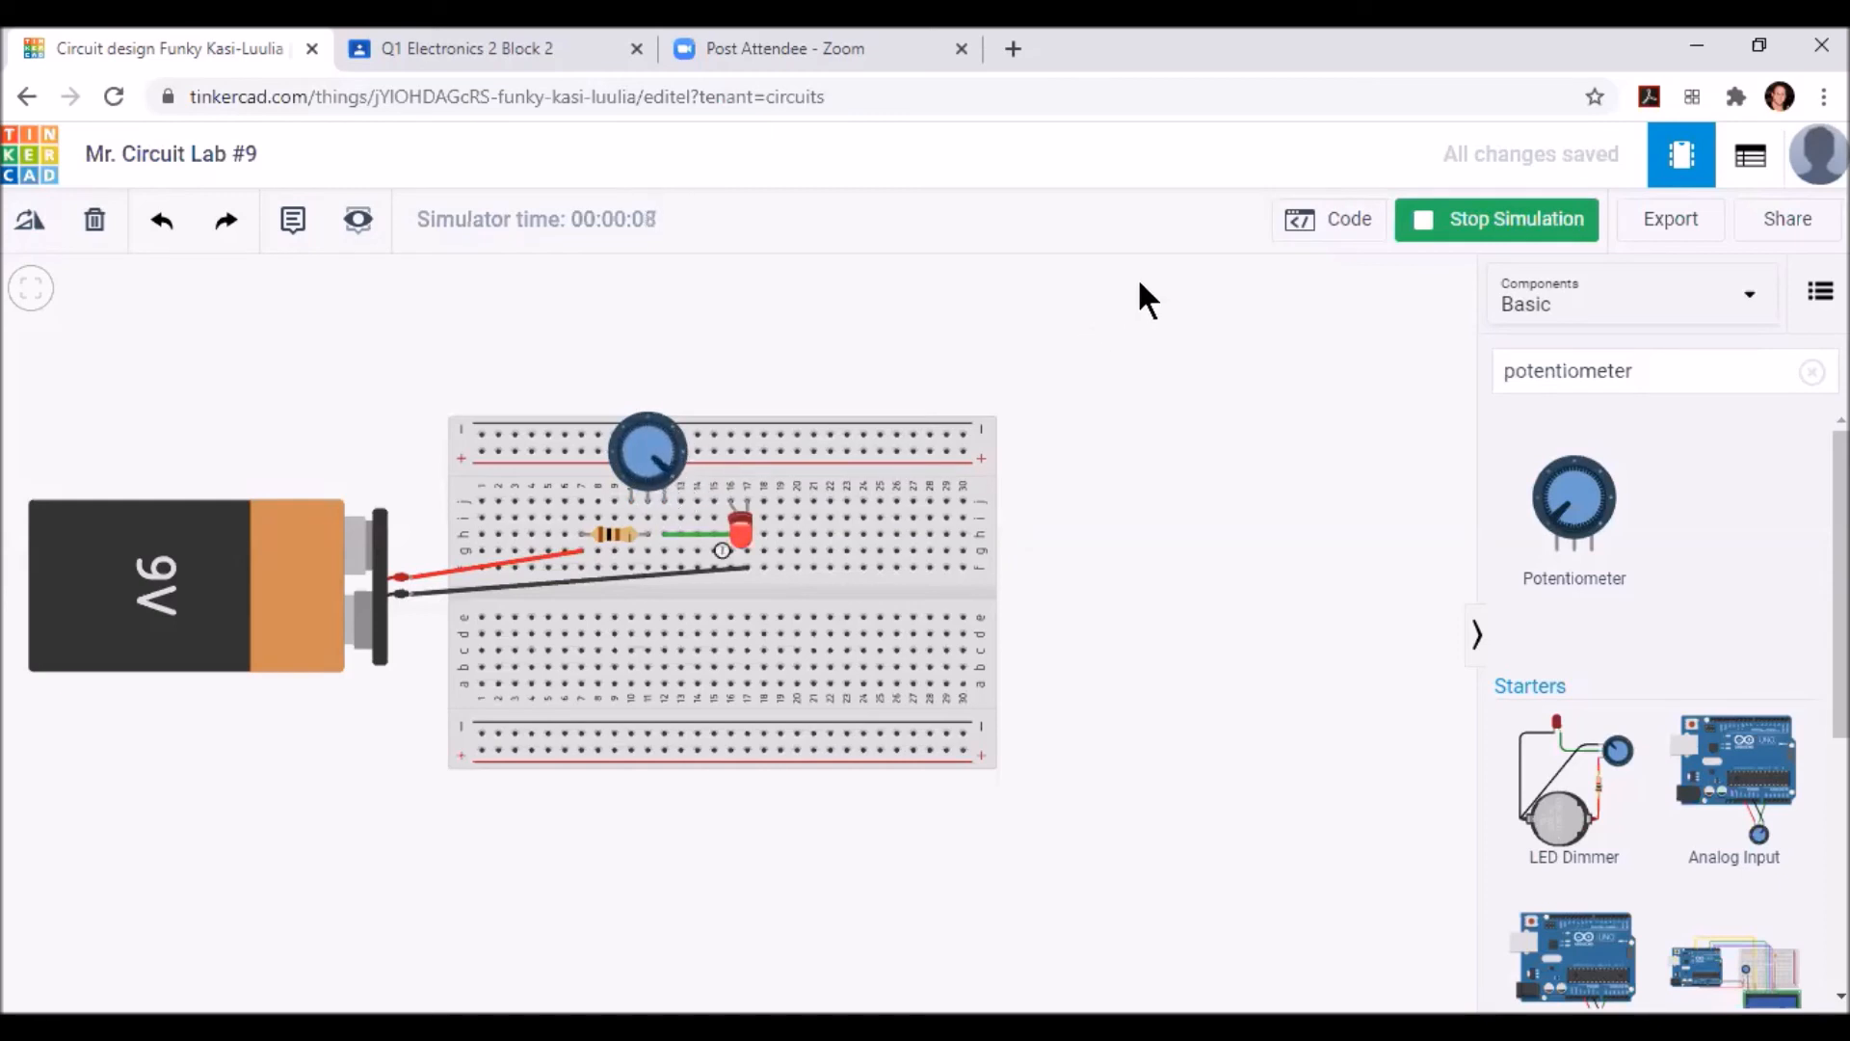